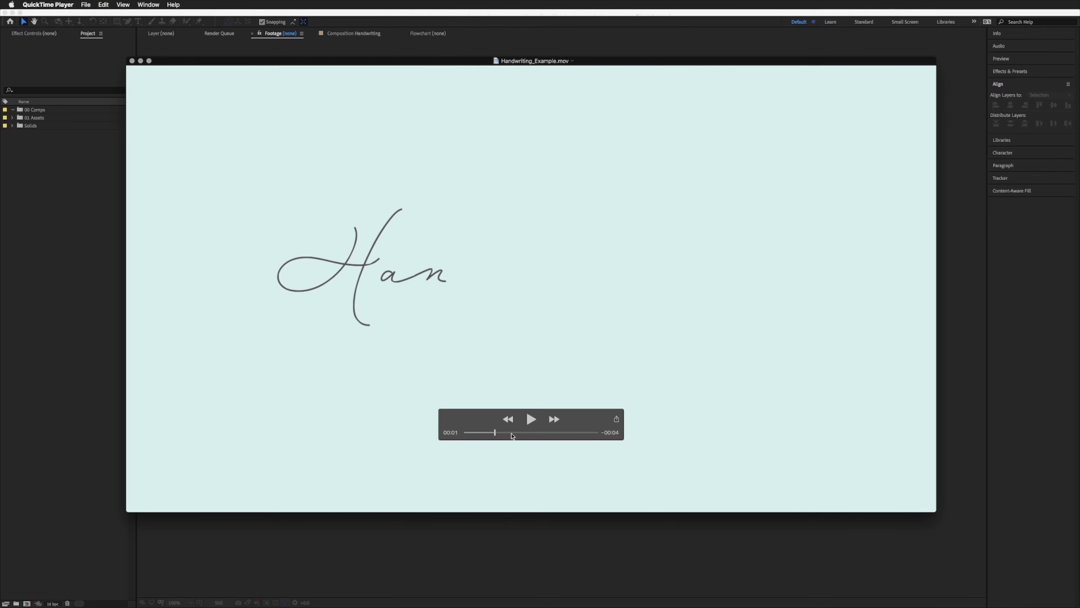
- Preview the handwriting animation in Handwriting_Example.mov and move its window out of the way
left_click(512, 432)
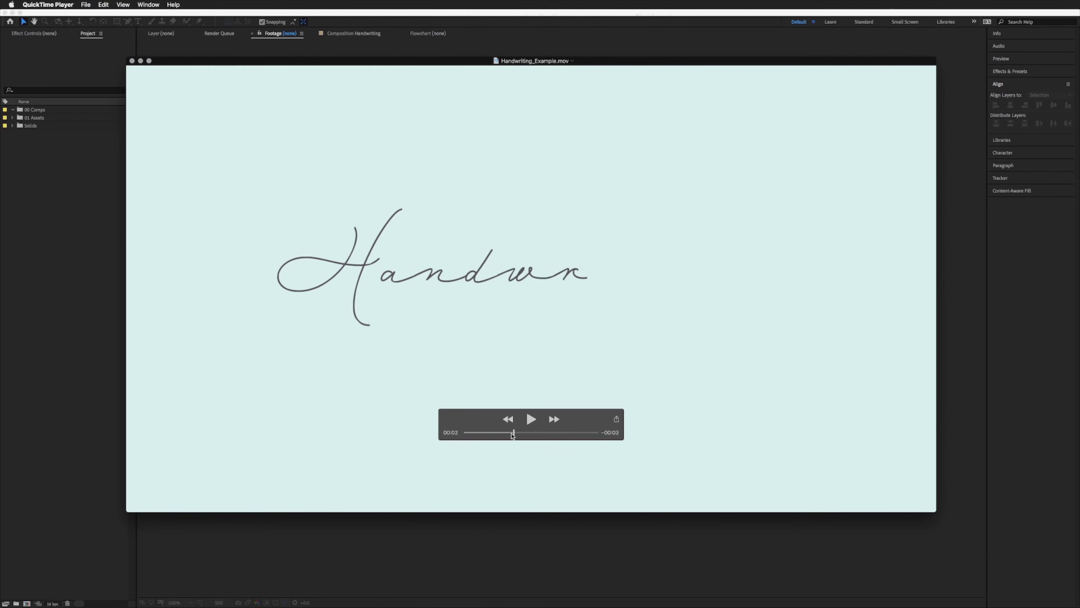
left_click_drag(407, 69, 1079, 264)
left_click_drag(1079, 124, 619, 43)
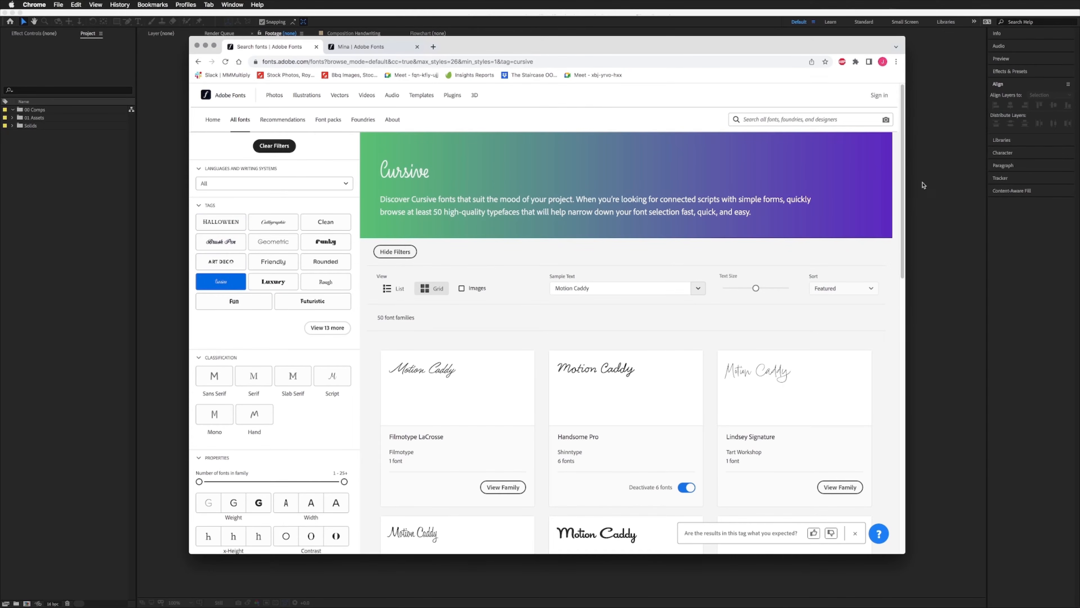
- Browse the Cursive fonts on Adobe Fonts and review the Mina font page
left_click_drag(905, 162, 871, 376)
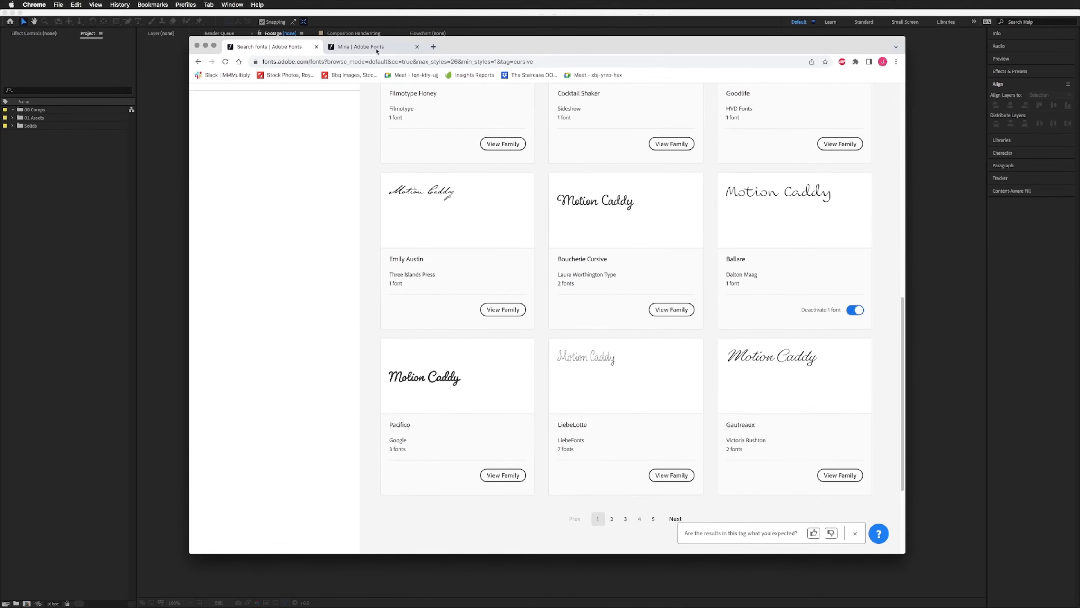
left_click(365, 50)
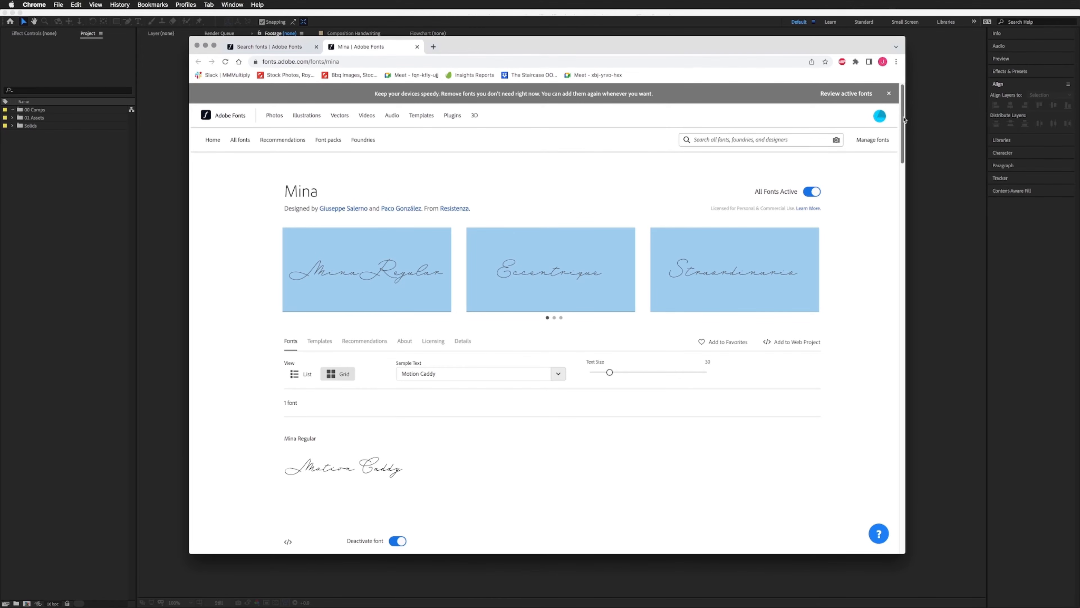
scroll(897, 128, "down", 3)
scroll(898, 145, "up", 3)
left_click_drag(453, 49, 1079, 81)
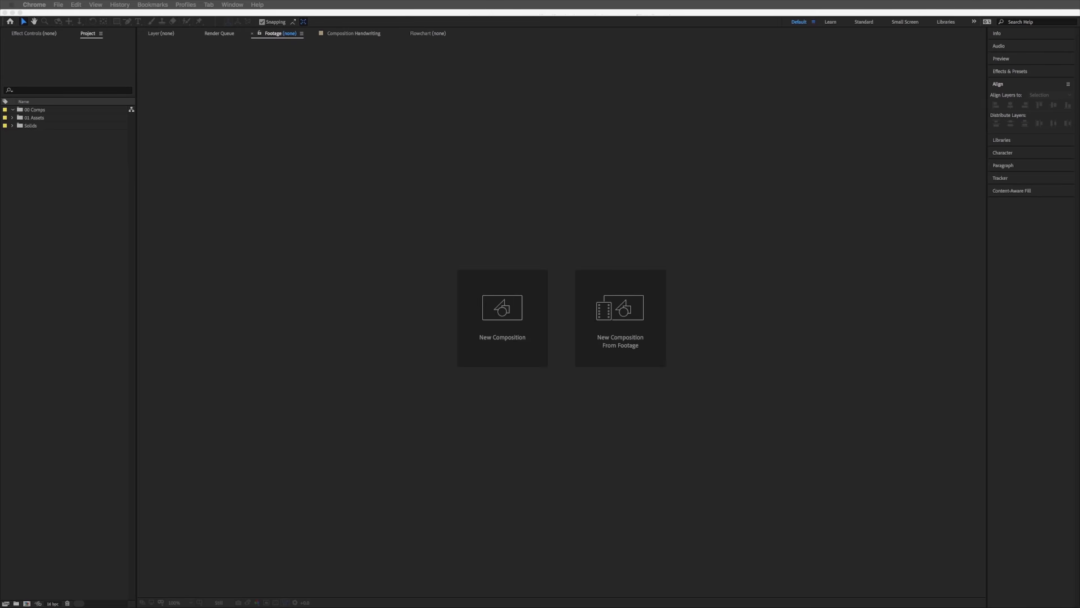
- Switch to After Effects and create a 1920 x 1080, 25 fps, five-second composition named Handwriting with a pale cyan background
left_click(46, 24)
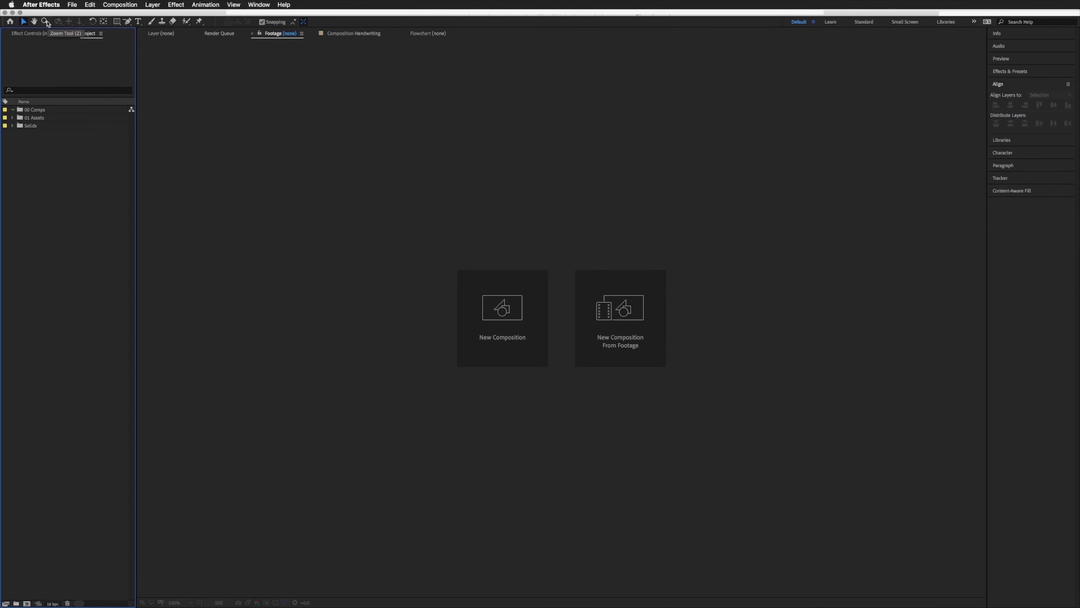
left_click(107, 5)
left_click(130, 16)
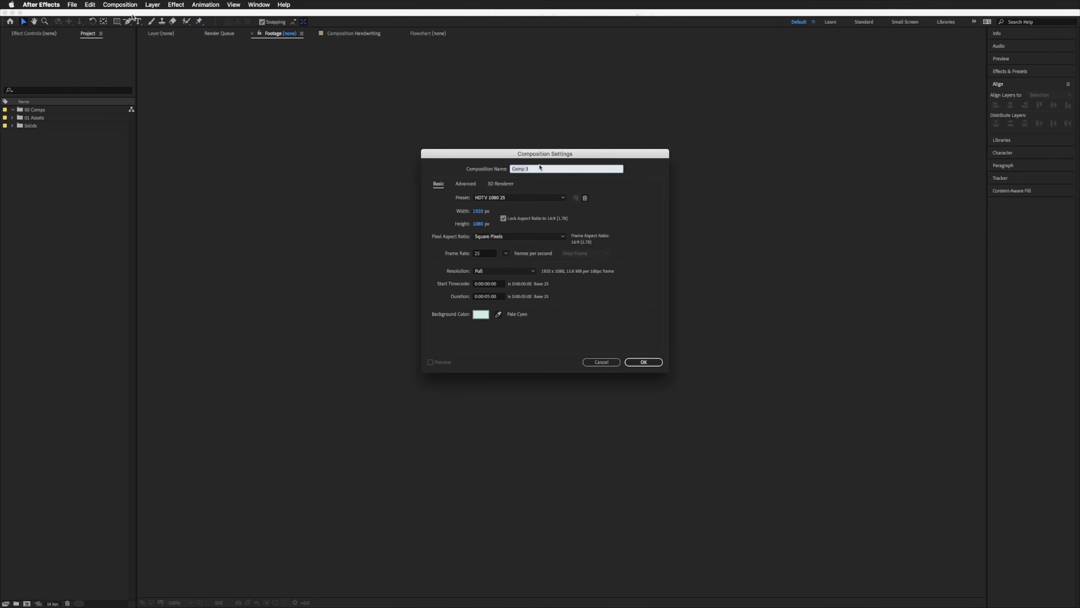
type("Handwriting")
key("Tab")
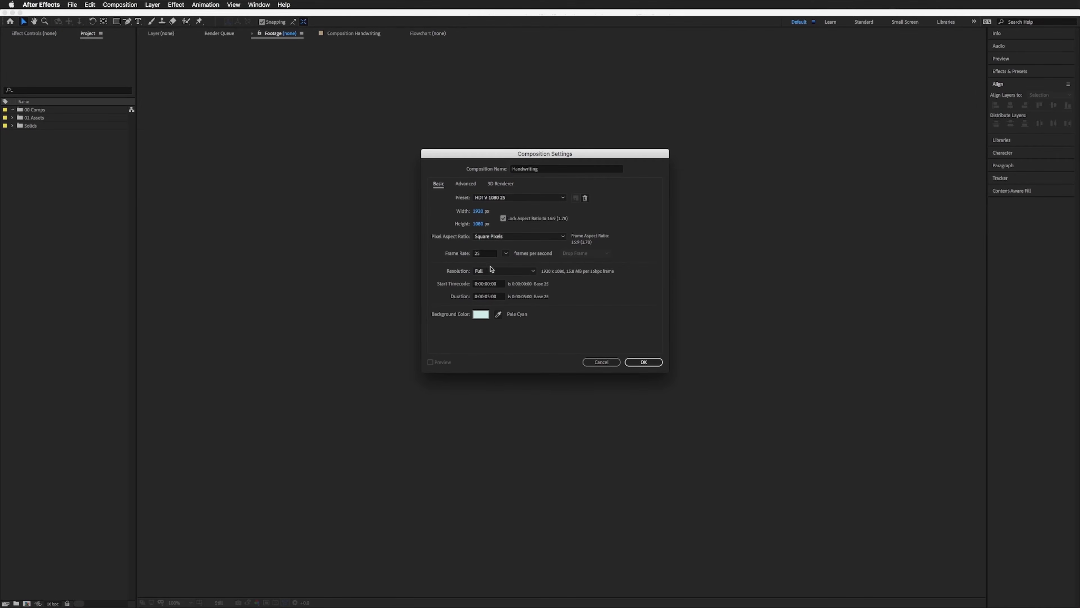
left_click(481, 314)
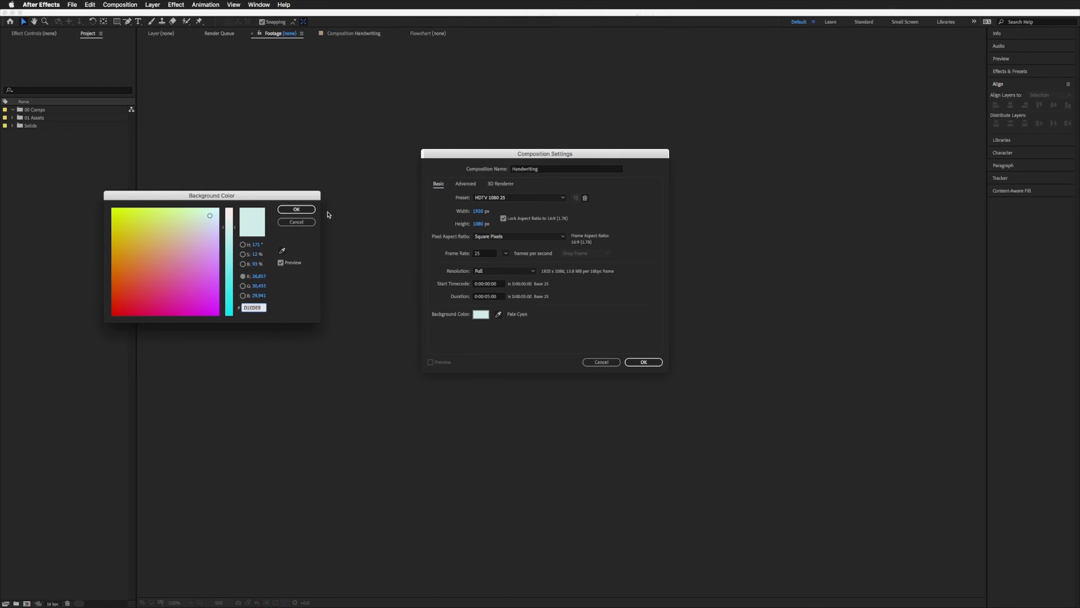
left_click(302, 222)
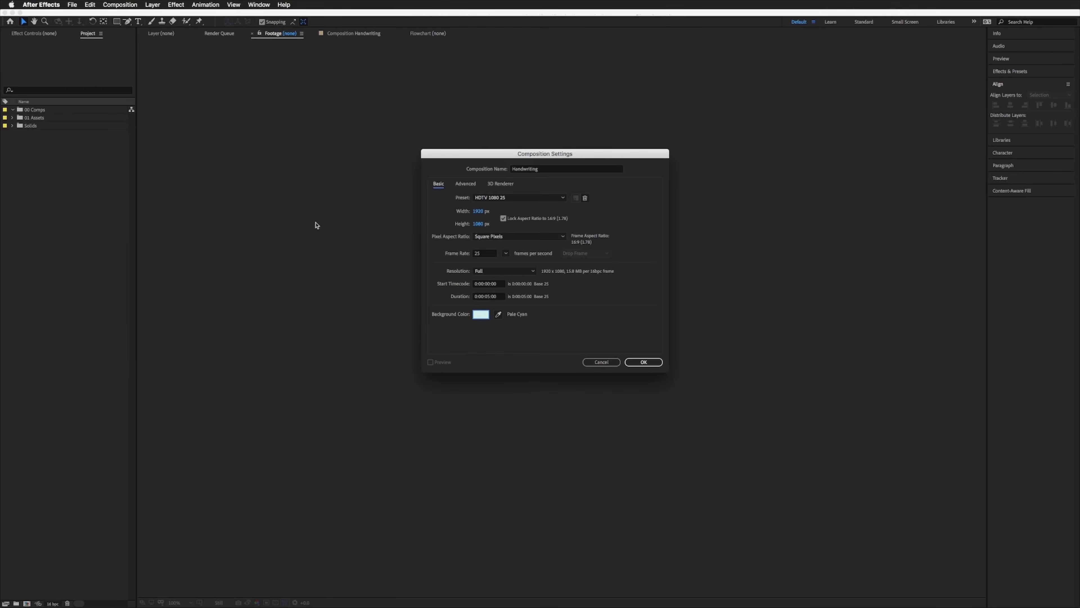
left_click(644, 362)
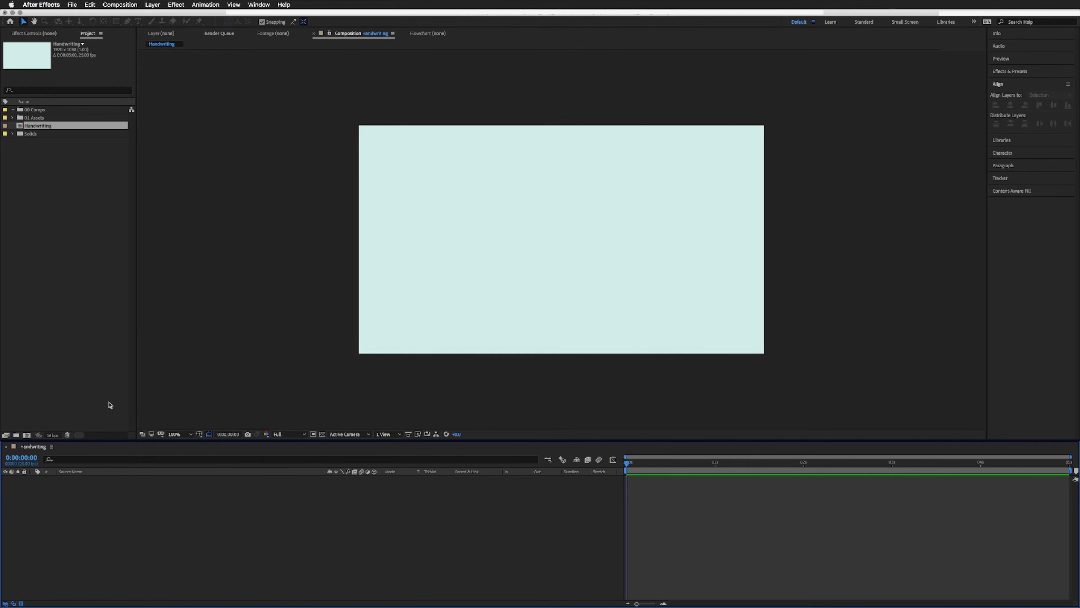
- Add a text layer reading "Handwriting" in the composition
left_click(138, 22)
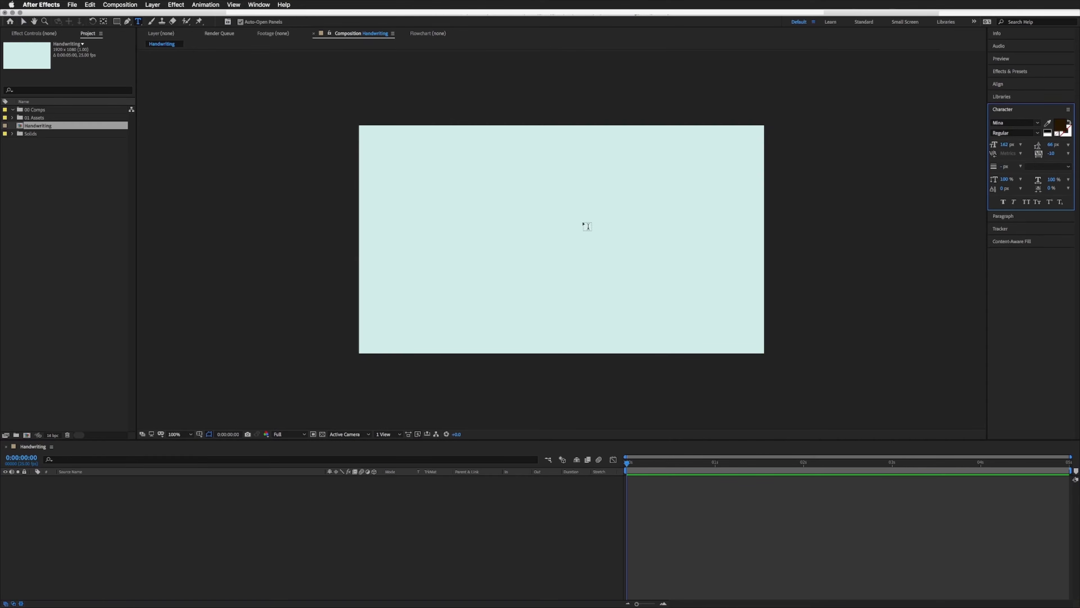
left_click(552, 229)
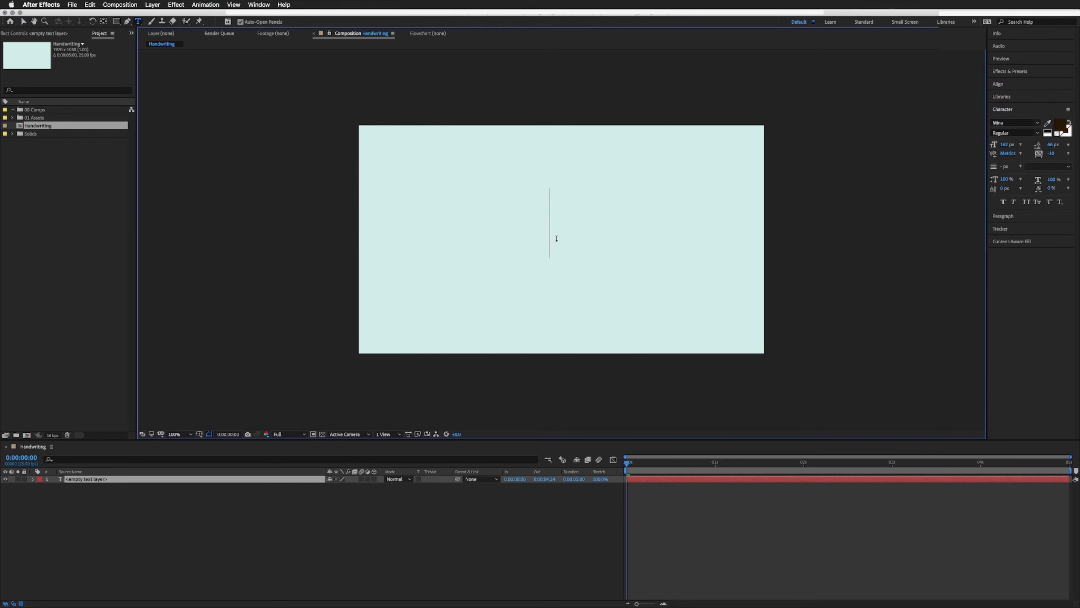
type("Hand")
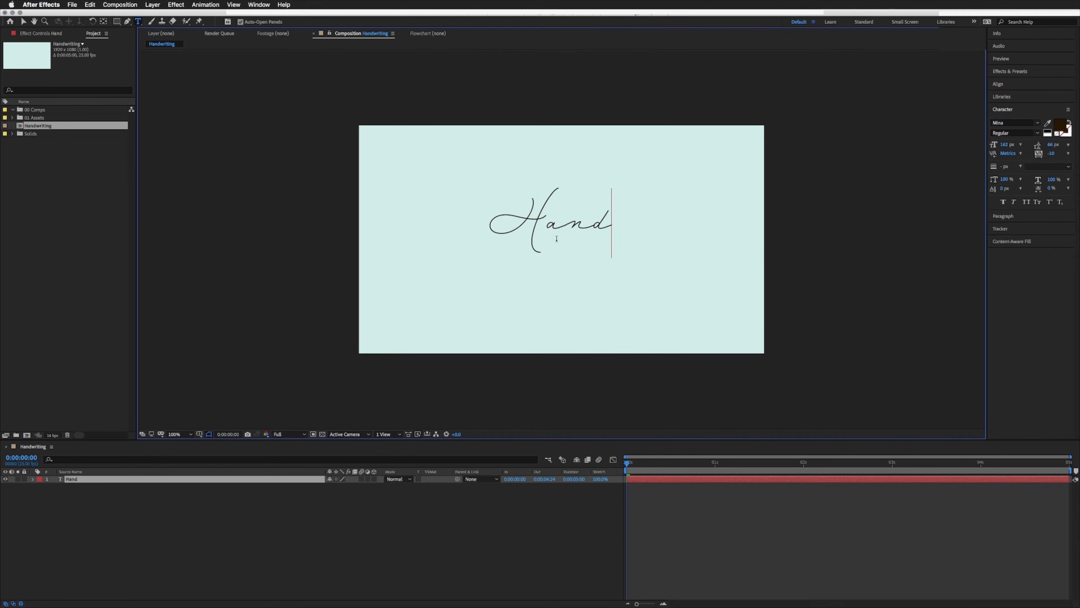
type("writin")
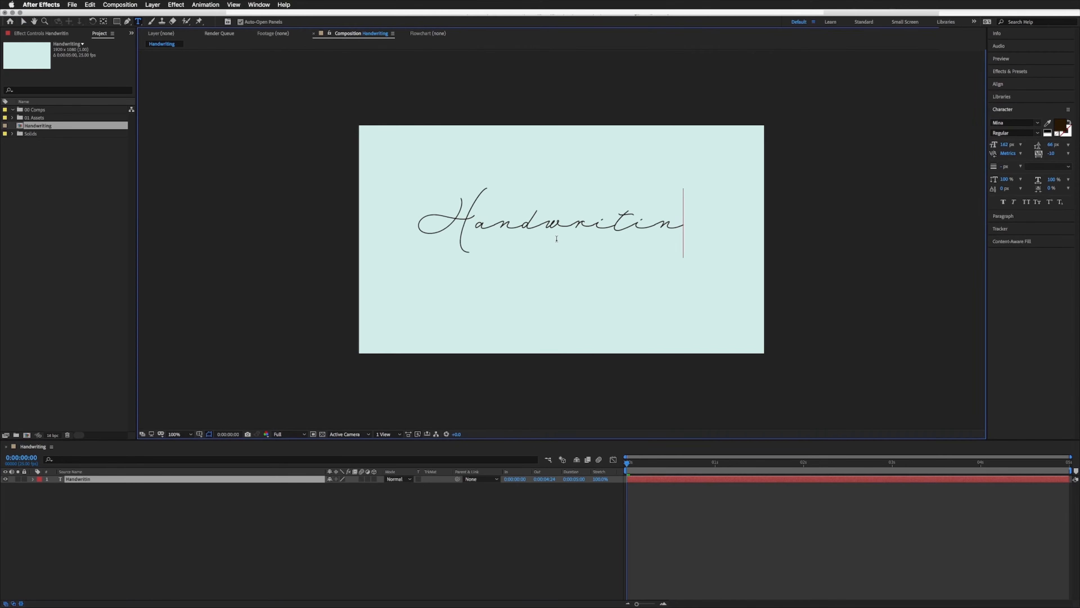
type("g")
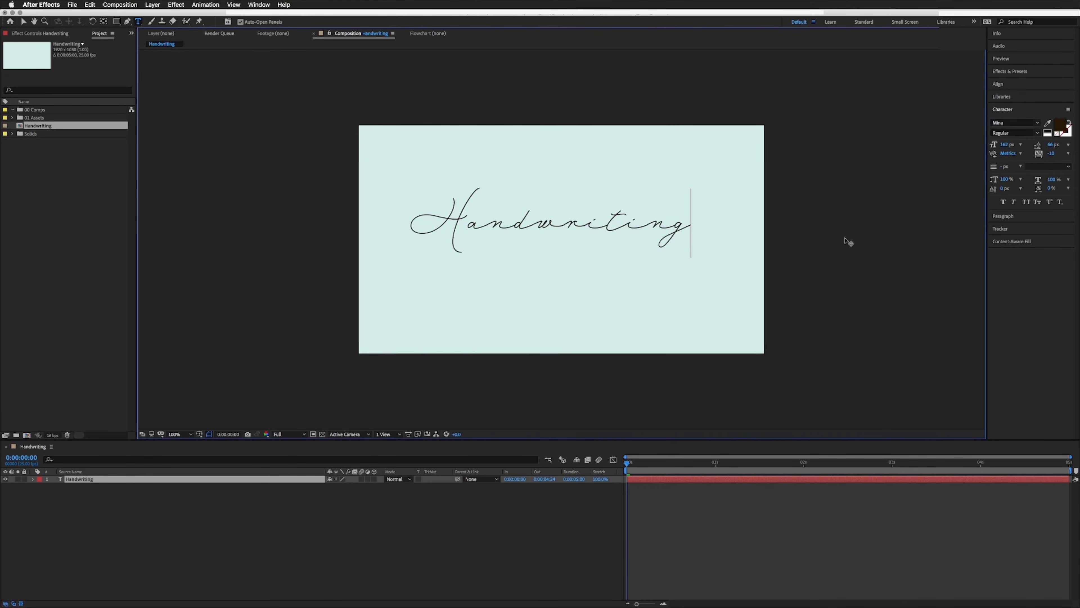
- Review the Mina font choice and set the text colour to a very dark brown
left_click(1005, 122)
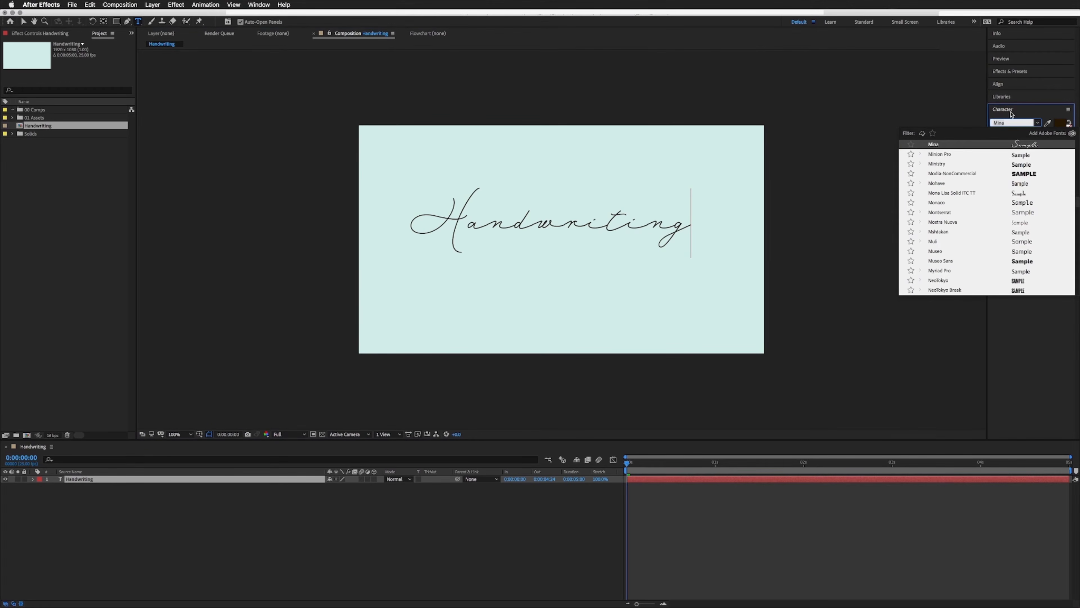
left_click(1059, 123)
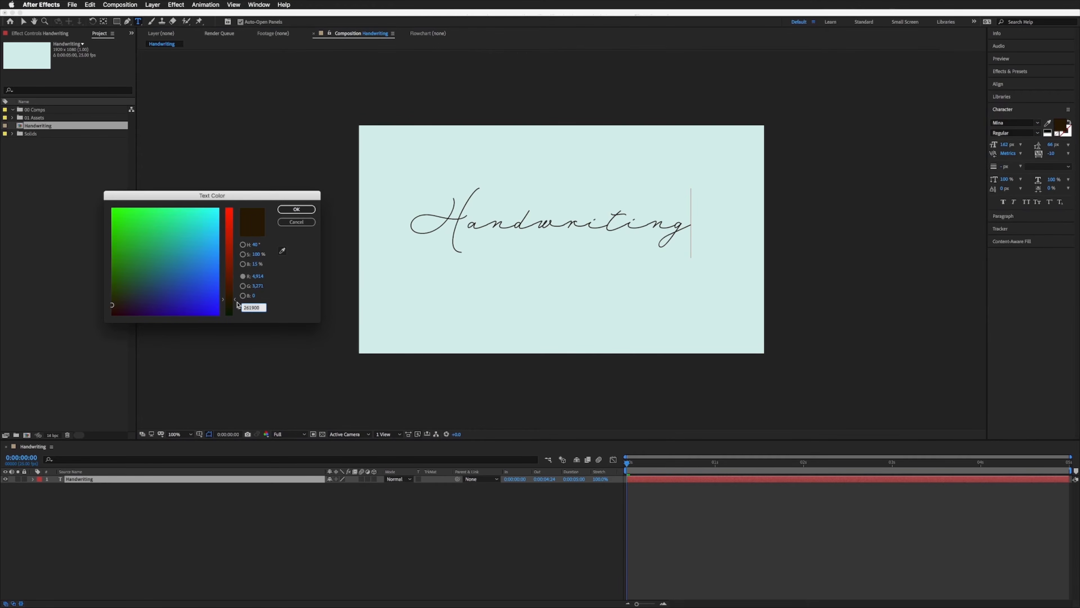
left_click(109, 308)
left_click(293, 209)
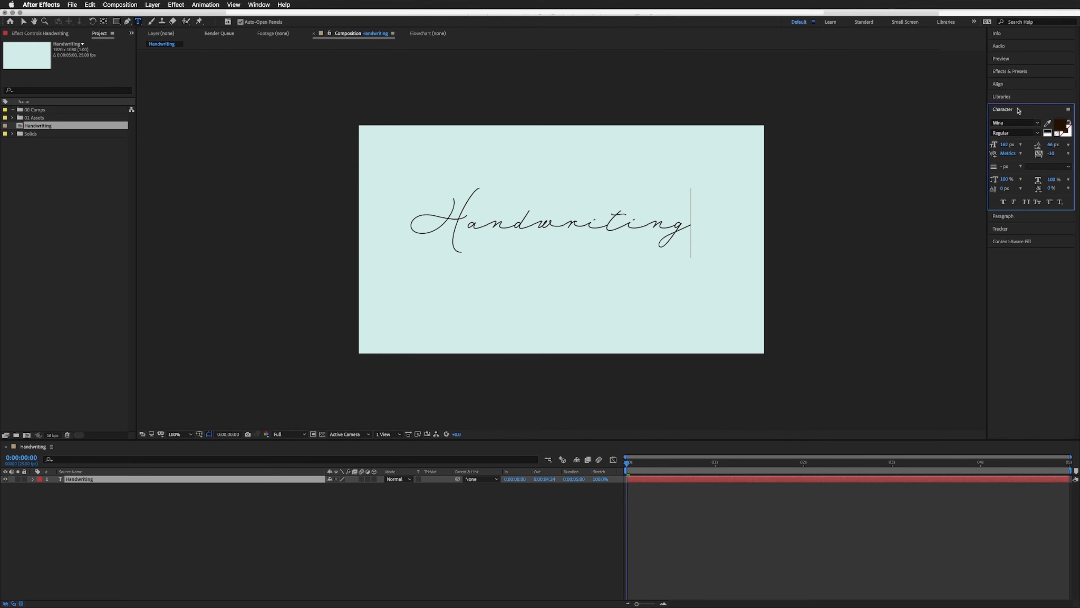
- Align the Handwriting text to the horizontal and vertical centre of the composition
left_click(1002, 109)
left_click(999, 84)
left_click(1010, 104)
left_click(1054, 104)
key("v")
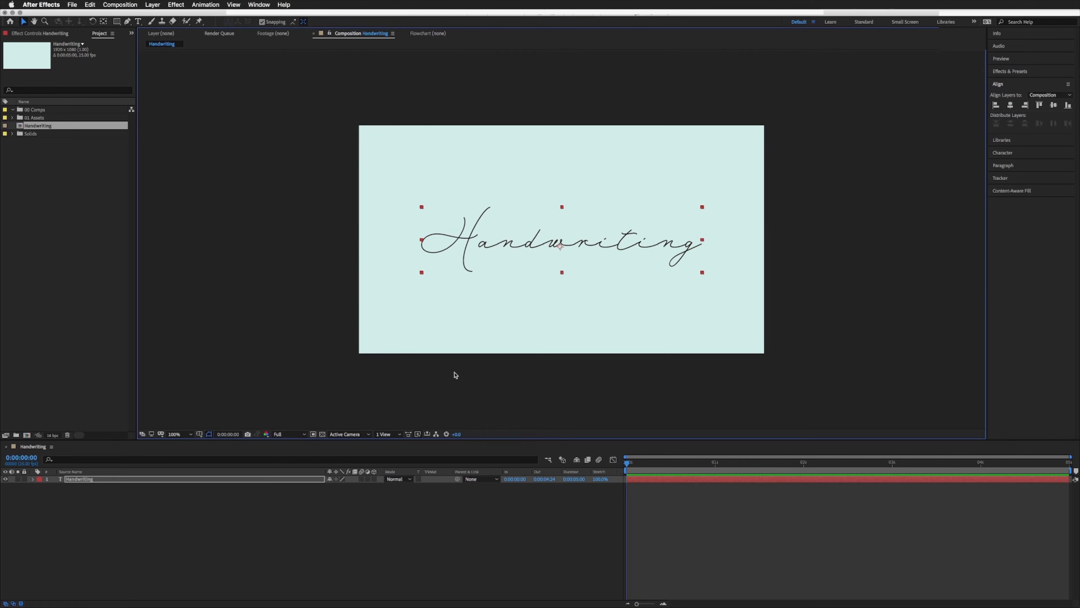
- Select the Handwriting text layer and activate the Pen tool for tracing the letter H
key("period")
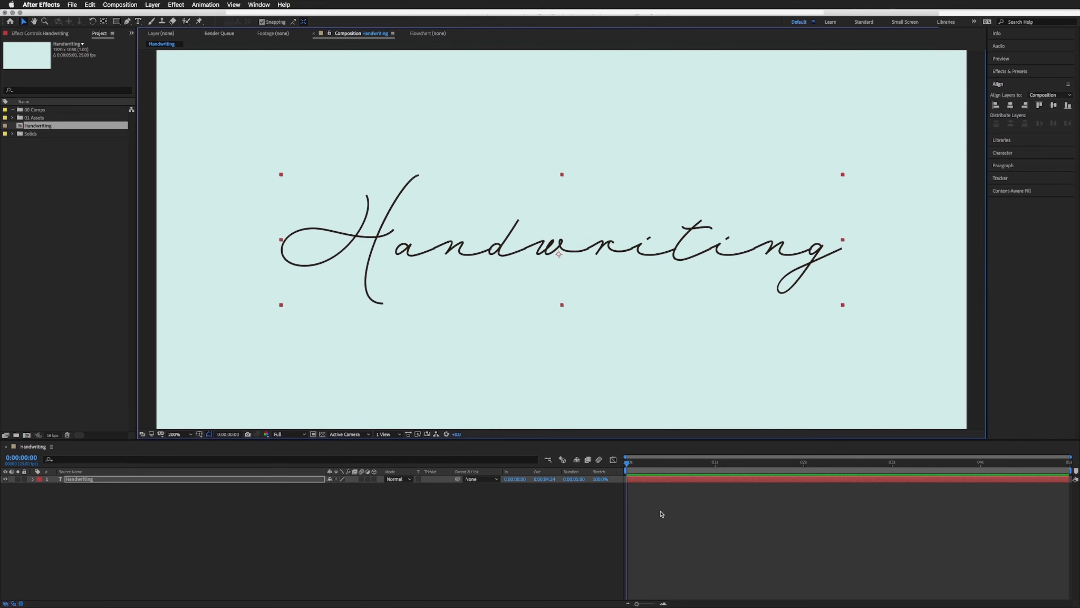
left_click(672, 513)
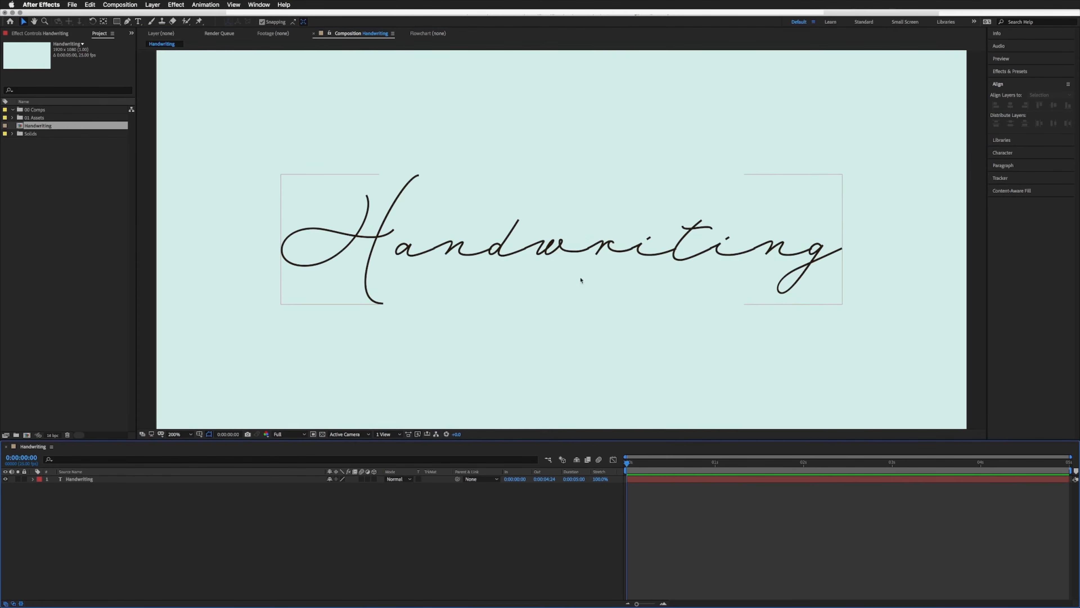
key("period")
left_click(92, 480)
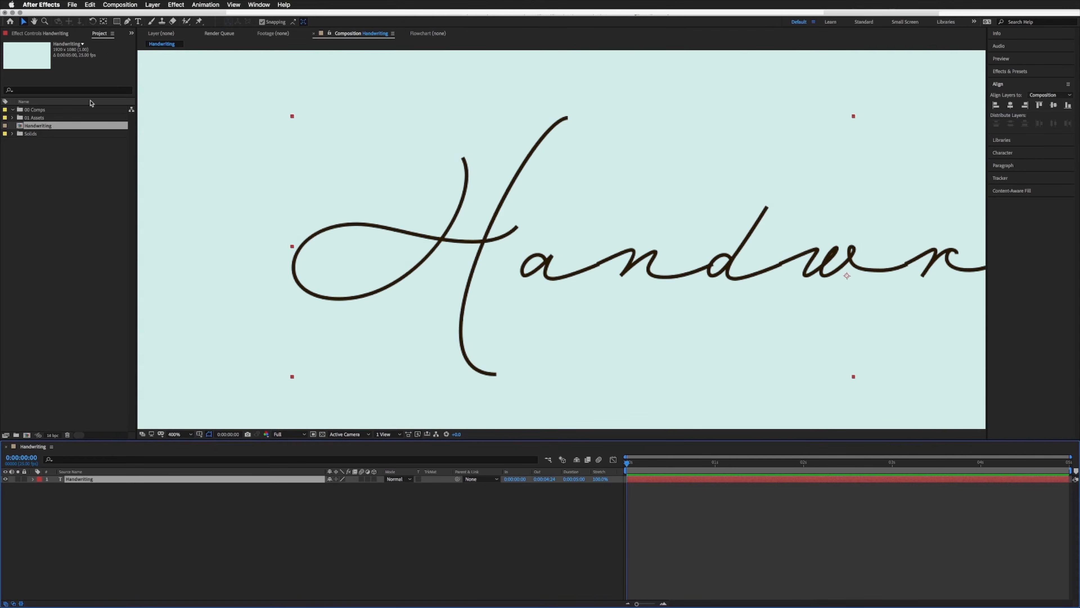
left_click(127, 21)
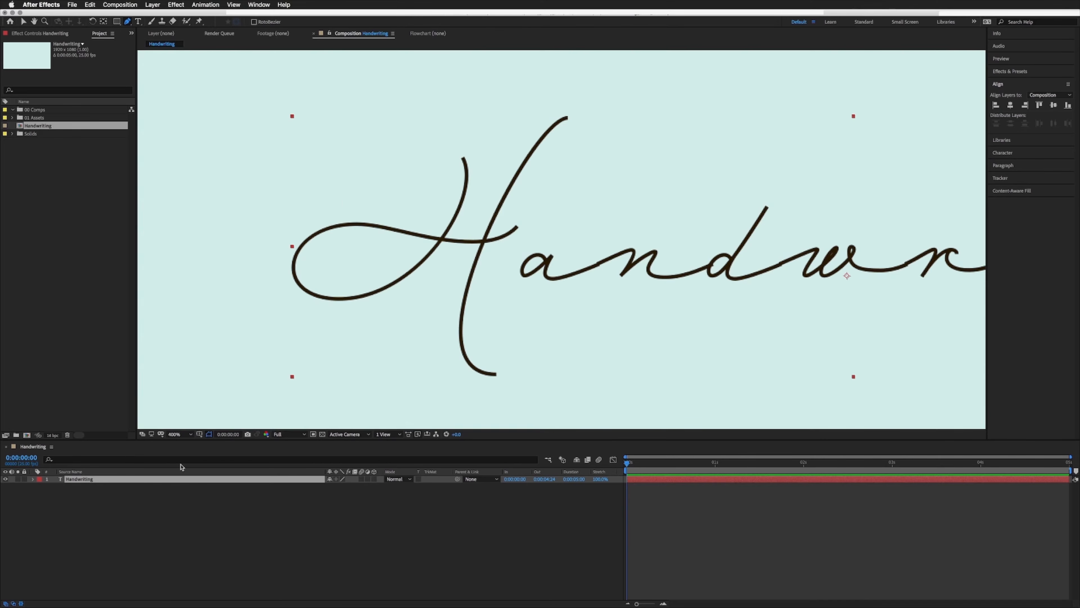
left_click(113, 493)
left_click_drag(337, 143, 327, 163)
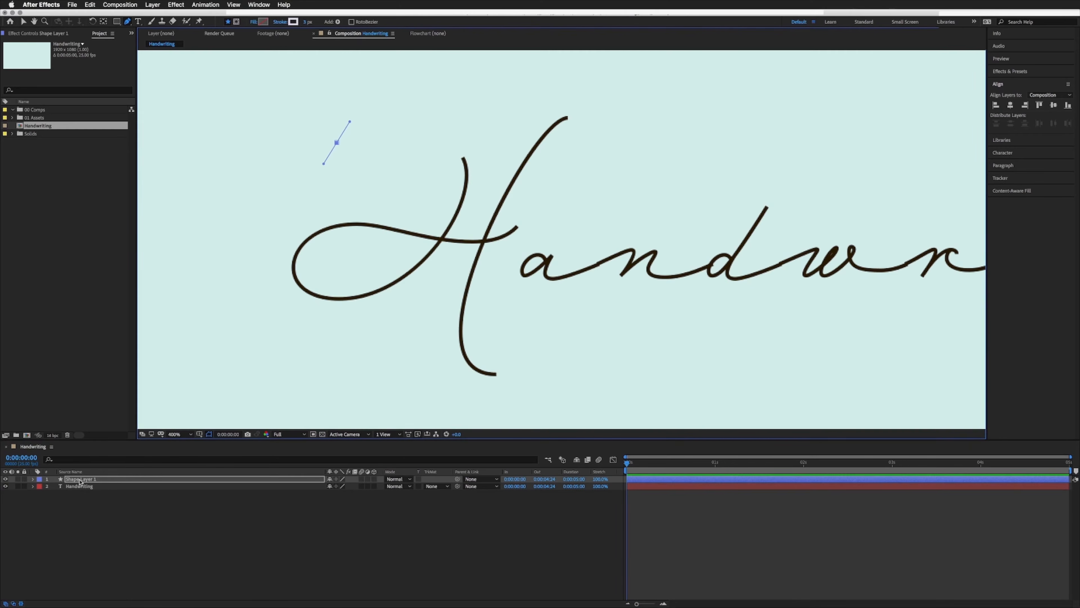
left_click(90, 480)
key("Delete")
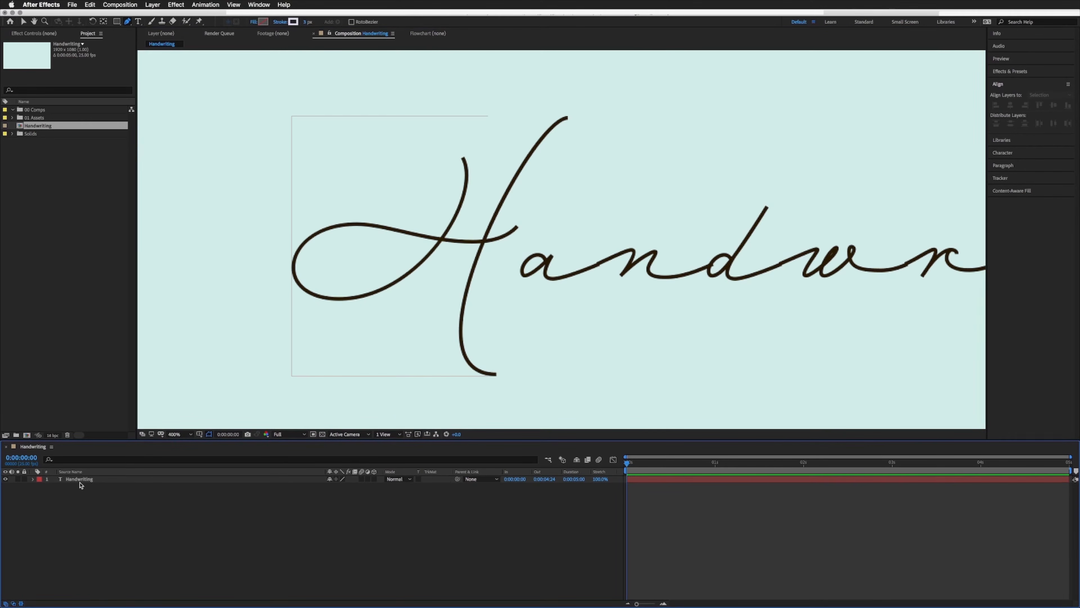
- Draw an open mask path on the Handwriting layer along the H's first stroke, from its left stem through the loop and crossbar
left_click(79, 480)
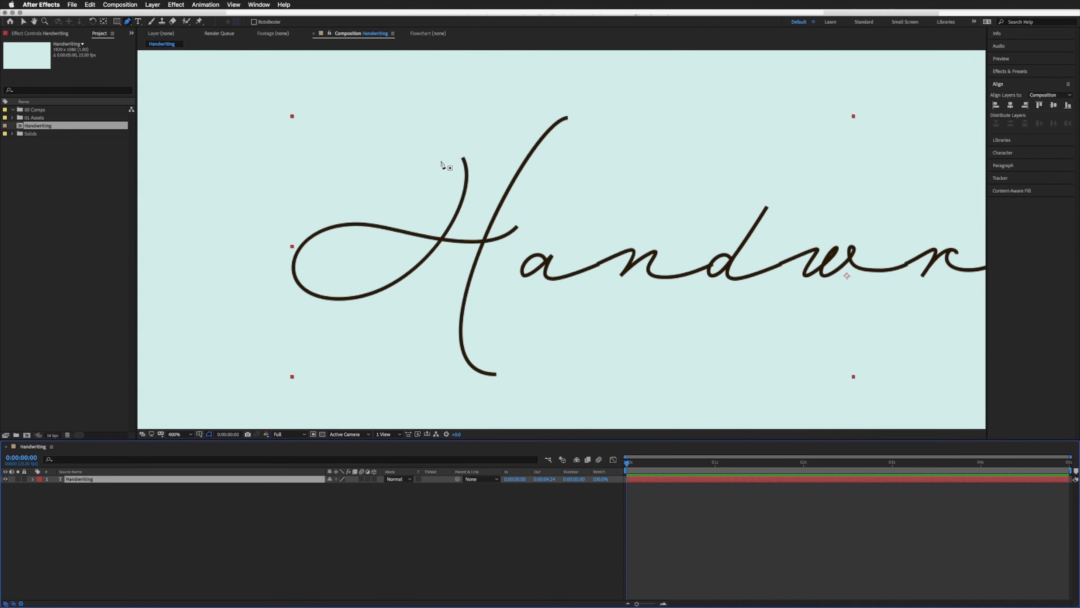
left_click(456, 148)
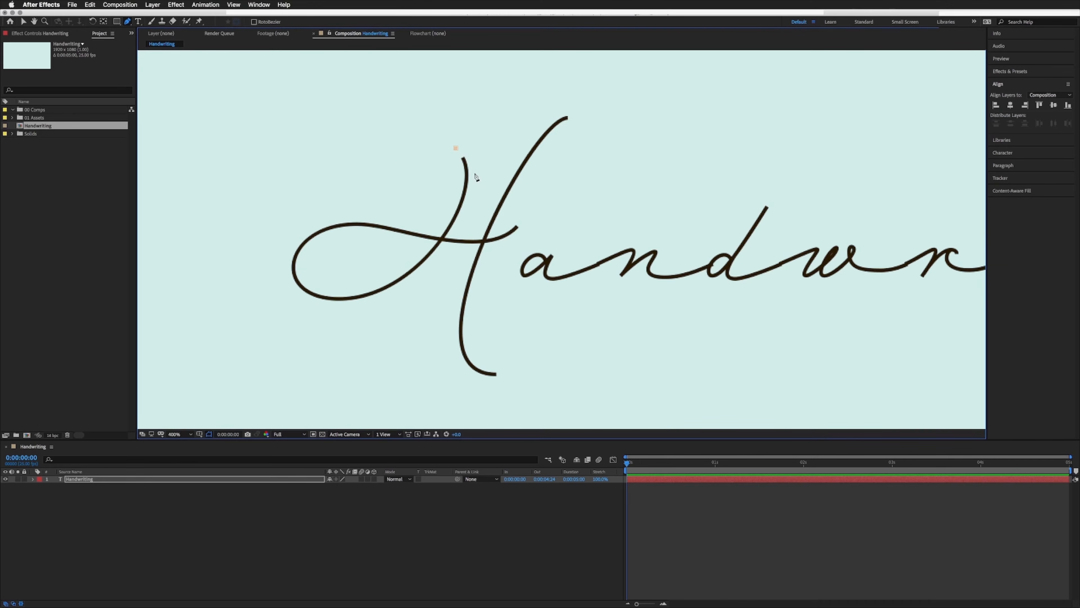
left_click_drag(465, 186, 458, 211)
left_click_drag(415, 267, 387, 292)
left_click_drag(311, 292, 317, 233)
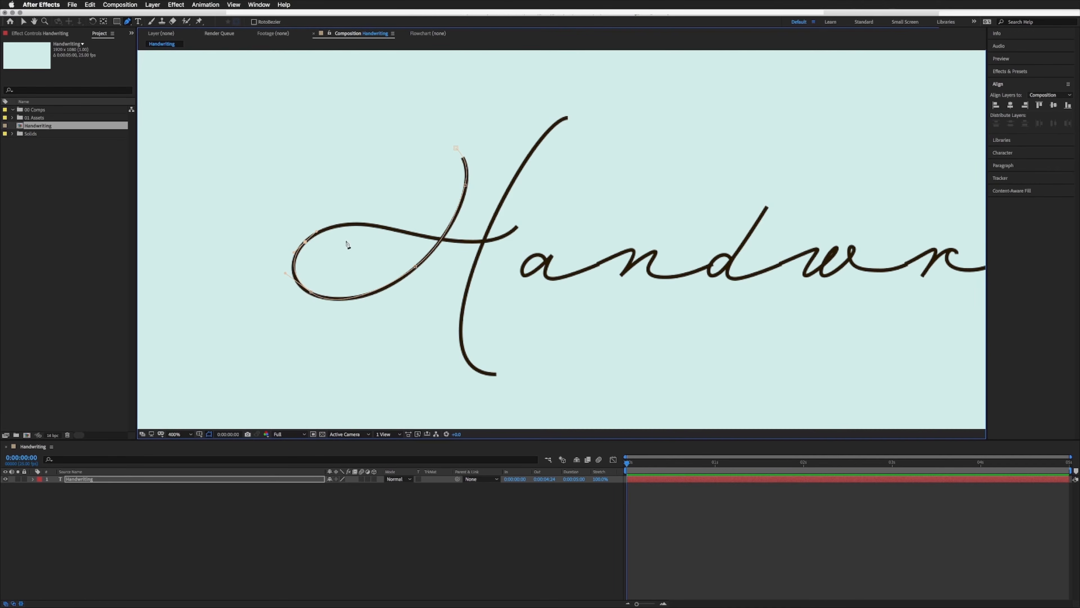
mouse_move(353, 224)
left_mouse_down()
mouse_move(467, 242)
mouse_move(511, 232)
left_mouse_up()
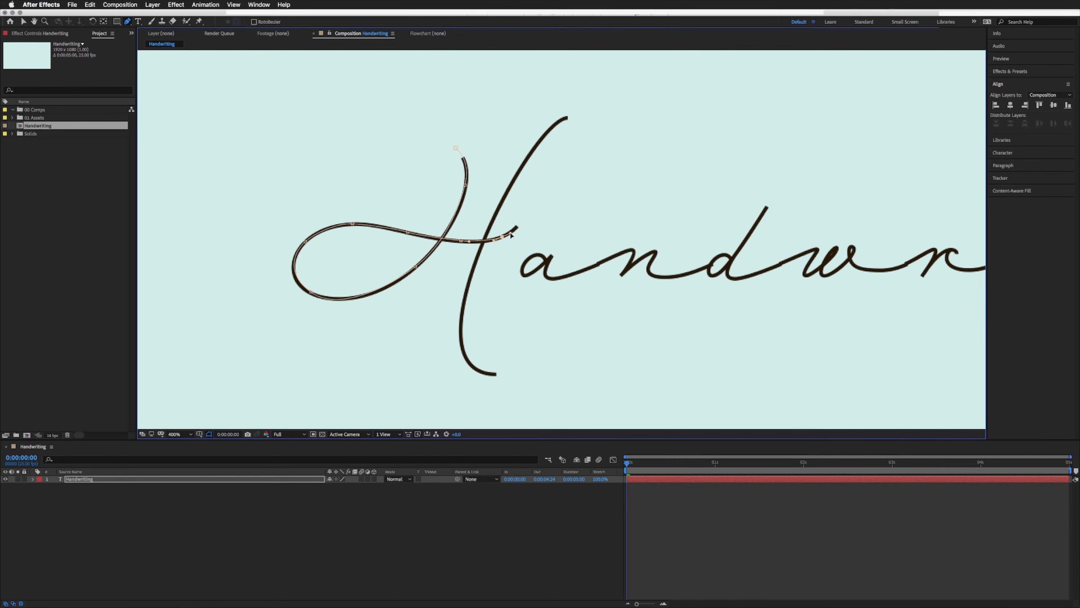
left_click(523, 218)
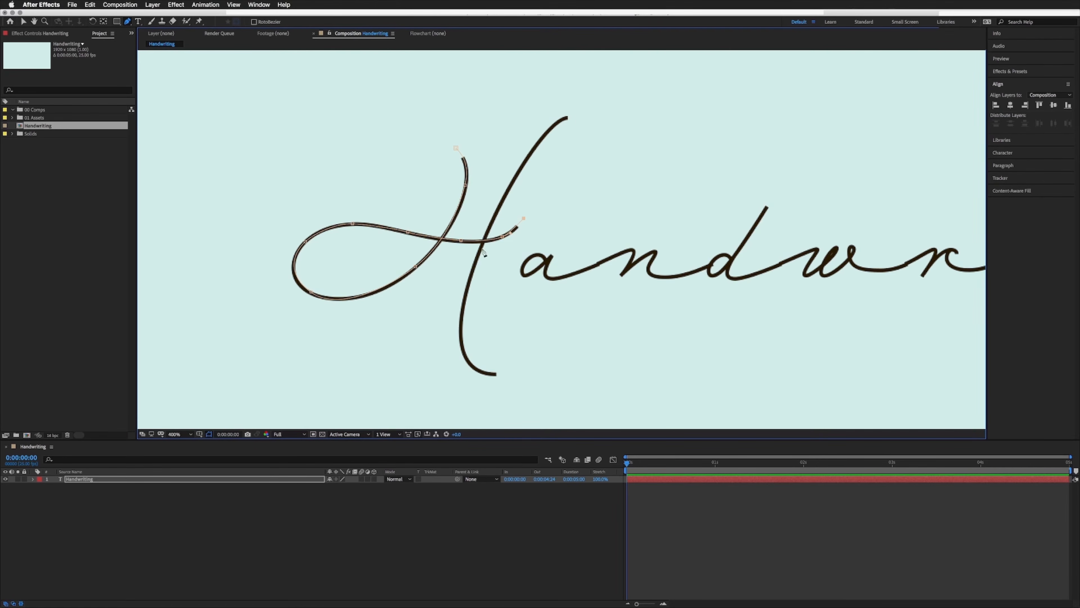
- Draw a second open mask path on the Handwriting layer along the H's tall right stem, fitting its lower curve
left_click(95, 480)
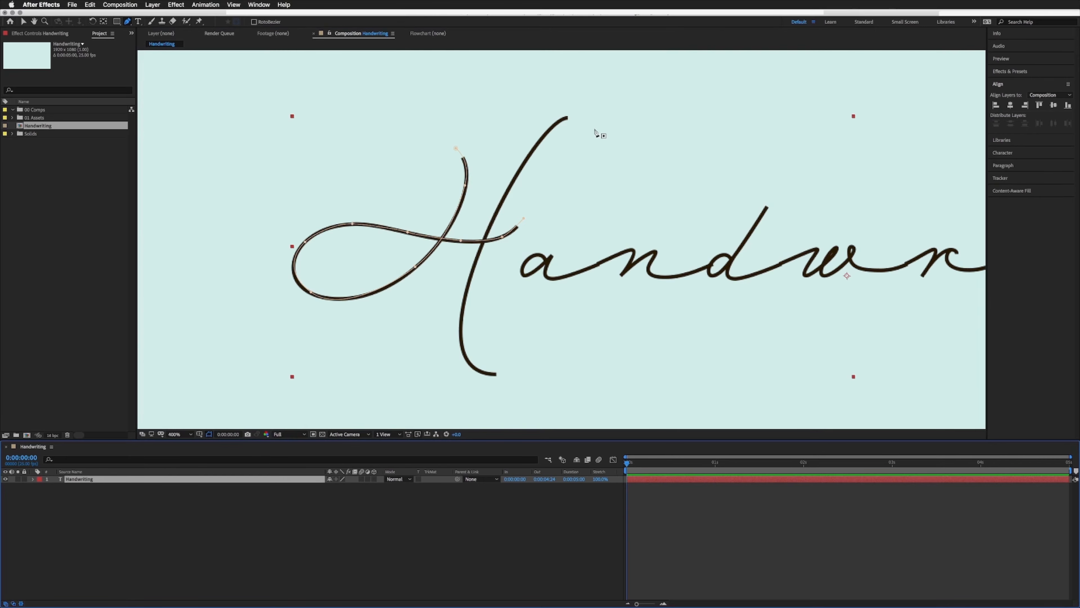
left_click(577, 116)
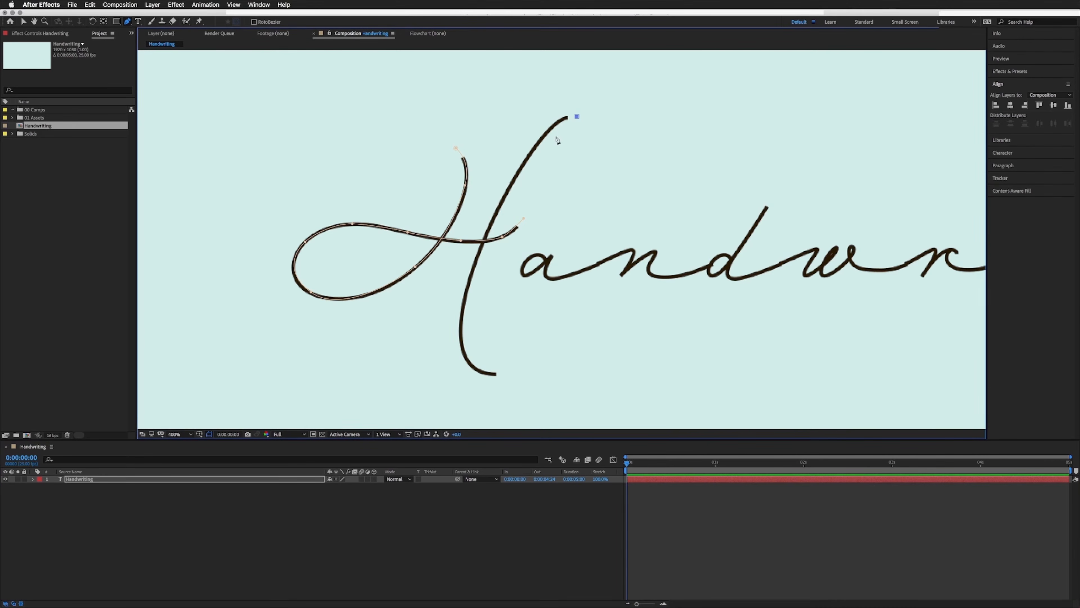
left_click_drag(547, 133, 531, 155)
left_click_drag(492, 223, 476, 264)
left_click_drag(462, 343, 475, 372)
left_click(493, 374)
left_click_drag(505, 378, 470, 374)
key("v")
left_click(462, 344)
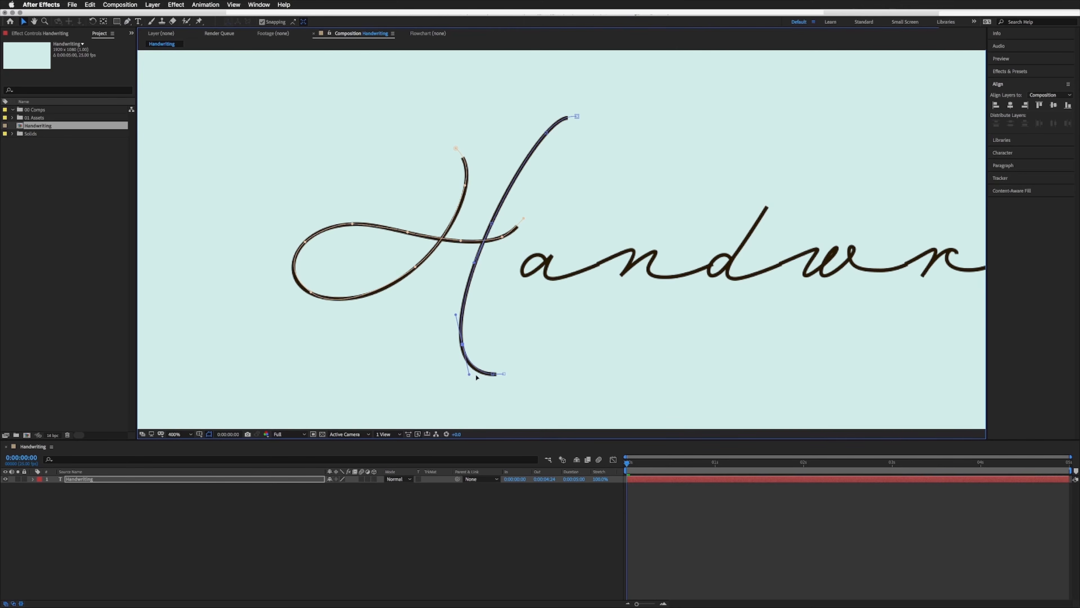
left_click(98, 481)
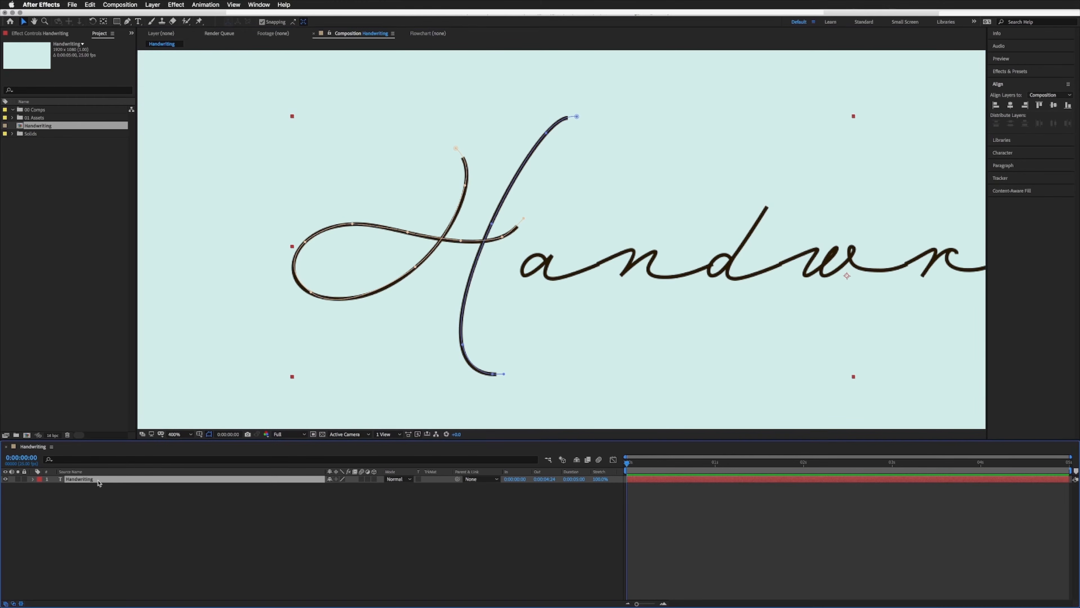
- Start a new open mask path on the Handwriting layer, tracing the letter a and its exit stroke towards the n
key("g")
key("space")
left_click_drag(660, 261, 558, 251)
key("space")
mouse_move(668, 247)
left_mouse_down()
mouse_move(377, 231)
mouse_move(700, 243)
mouse_move(687, 242)
left_mouse_up()
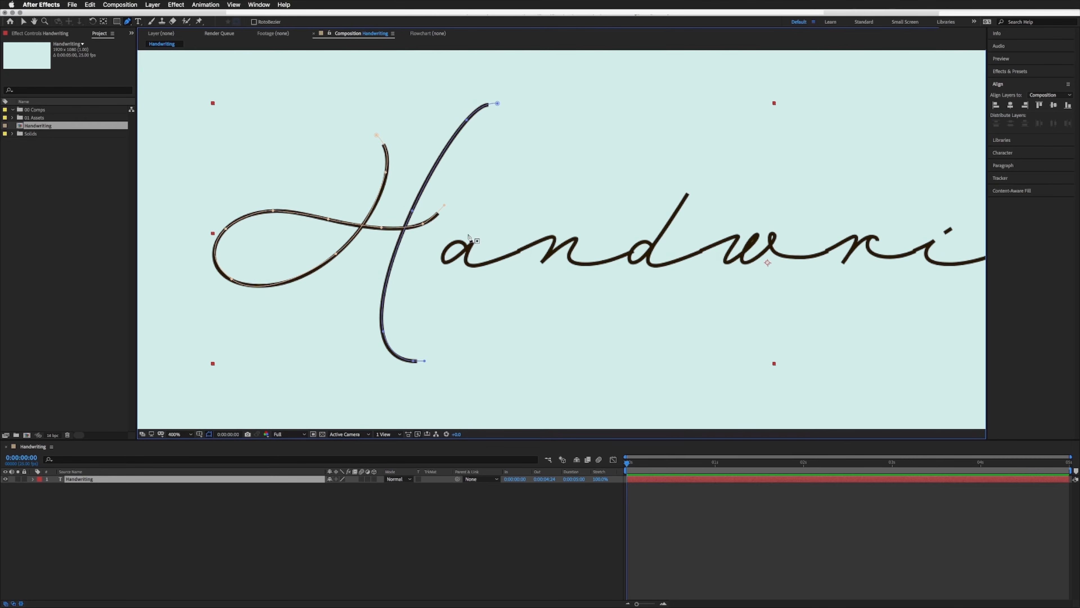
left_click(477, 238)
left_click(461, 253)
left_click(442, 259)
left_click(450, 246)
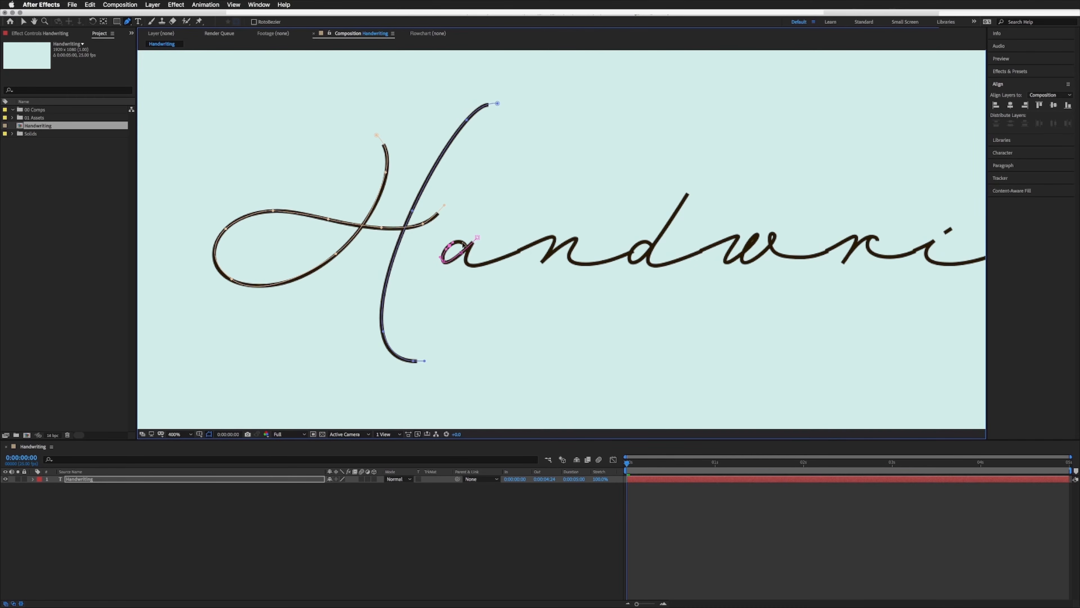
left_click_drag(462, 243, 466, 259)
left_click(475, 265)
left_click(497, 259)
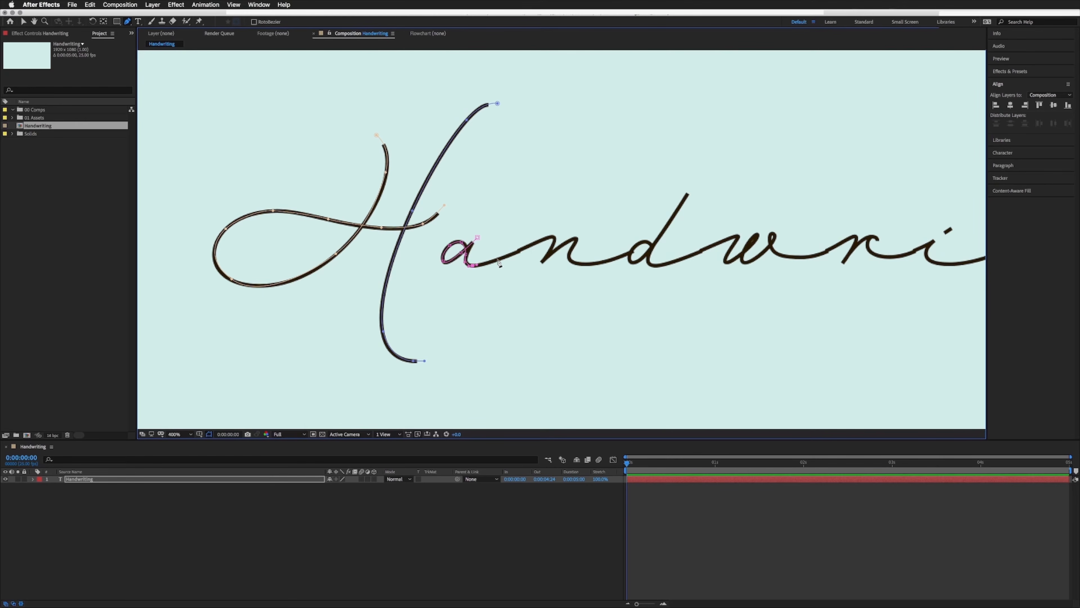
key("super+z")
left_click(498, 259)
- Continue the mask path along the letter n and its connecting stroke into the d
left_click(531, 245)
left_click(554, 237)
left_click(543, 260)
left_click(575, 240)
left_click(570, 262)
left_click(600, 262)
left_click(632, 251)
- Continue the mask path around the d's bowl, up and down its tall stem, and out along its exit stroke
left_click(643, 242)
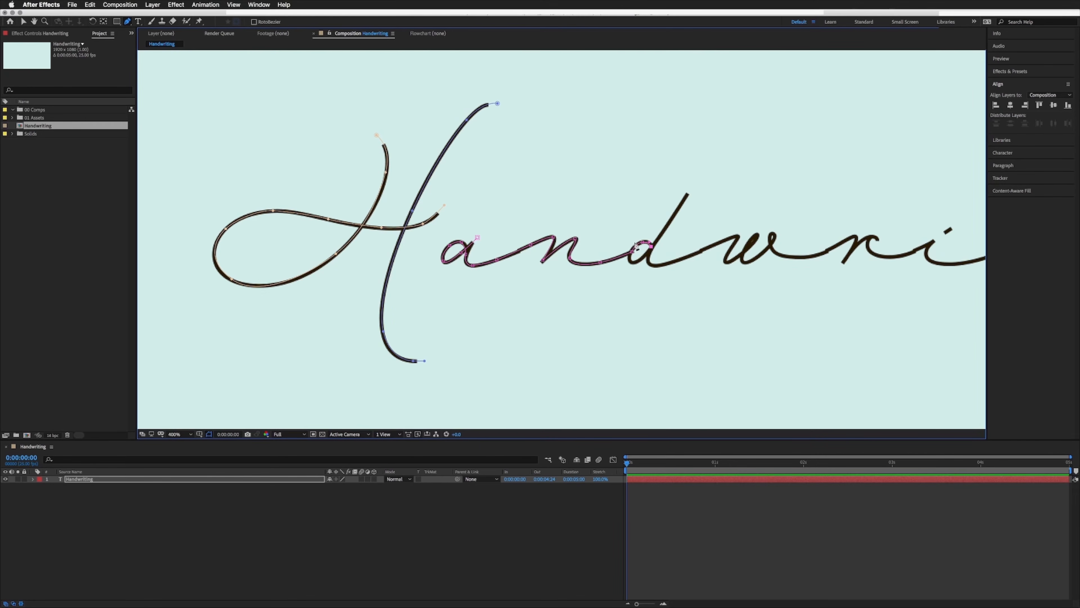
left_click_drag(633, 242, 619, 254)
key("shift+Down")
key("shift+Up")
key("shift+Right")
left_click_drag(633, 263, 639, 263)
left_click(648, 255)
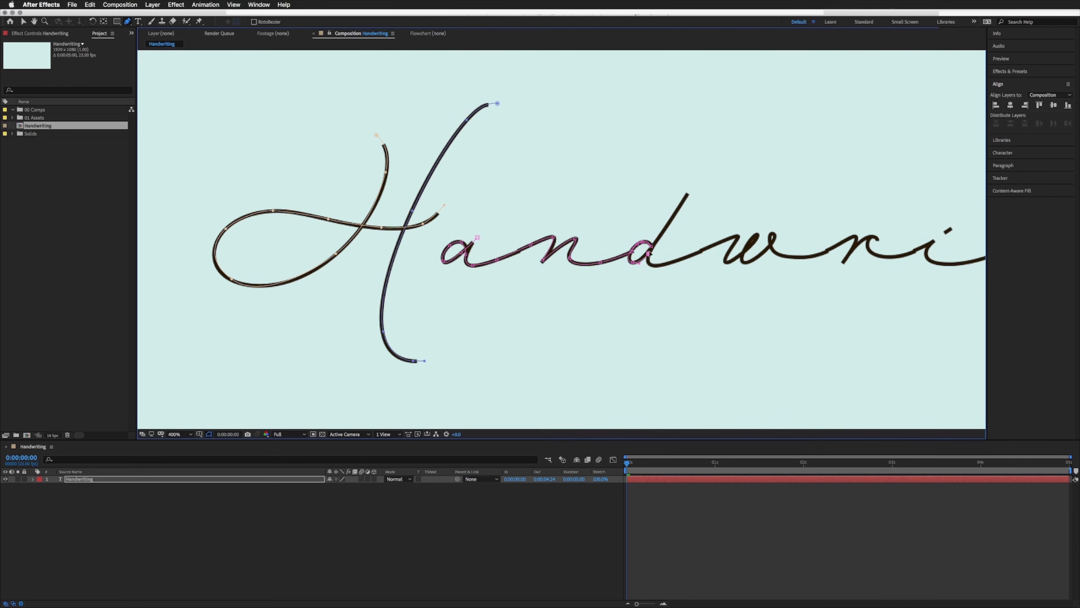
left_click(688, 189)
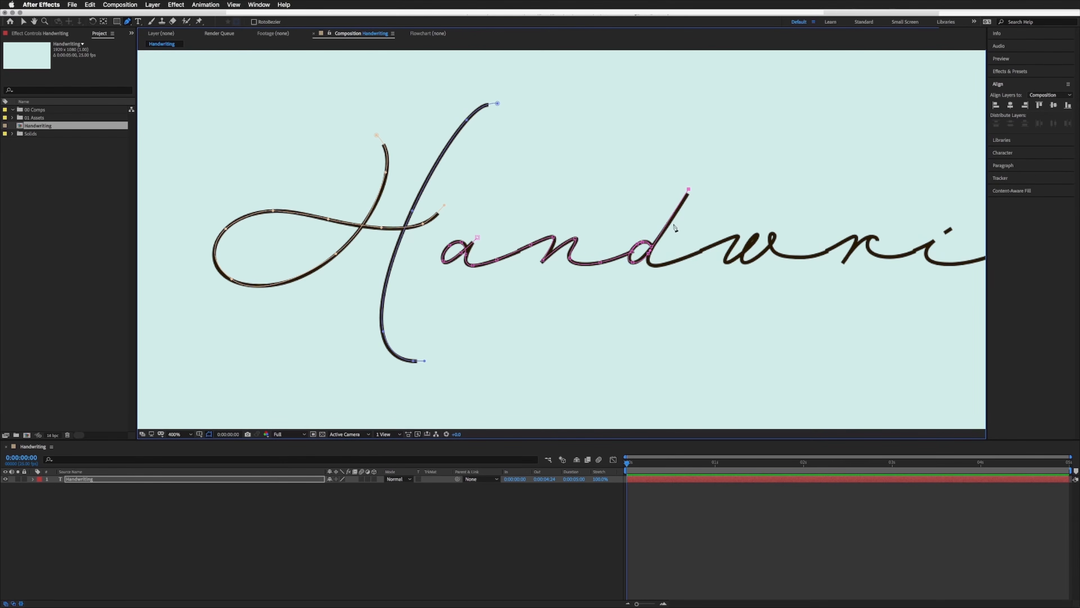
left_click(650, 263)
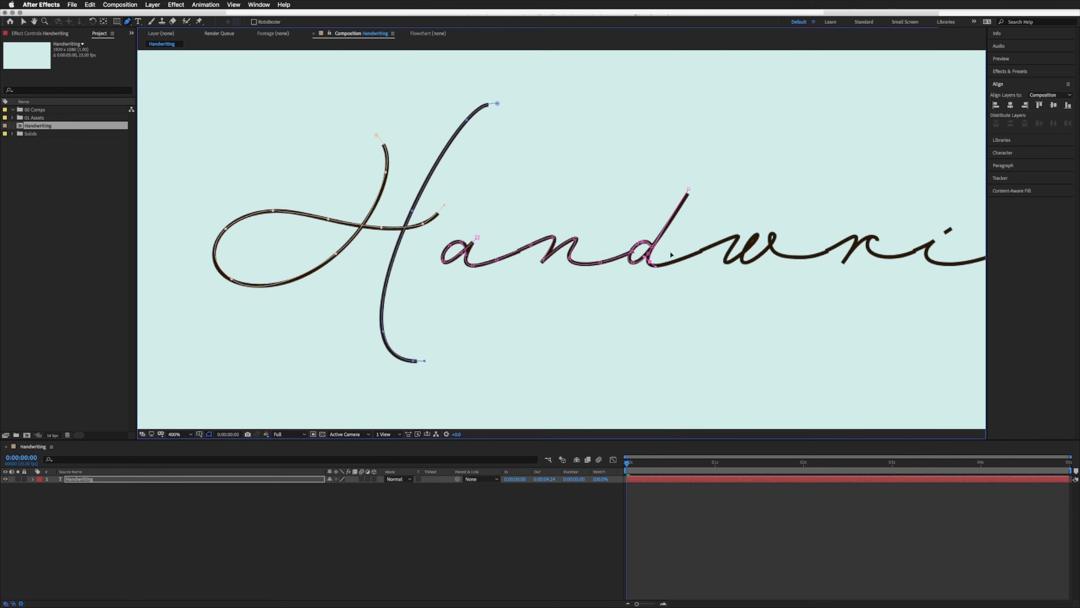
left_click(685, 256)
left_click(701, 251)
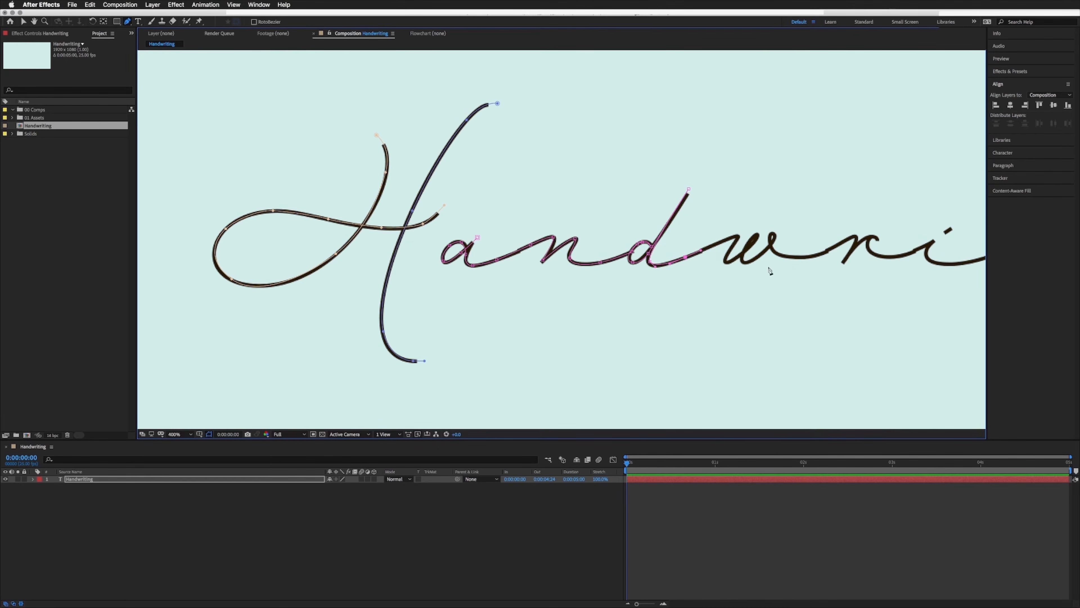
- Extend the mask path through the letters w, r, i and t, leaving the i dot and t crossbar untraced
left_click_drag(797, 269, 652, 262)
key("g")
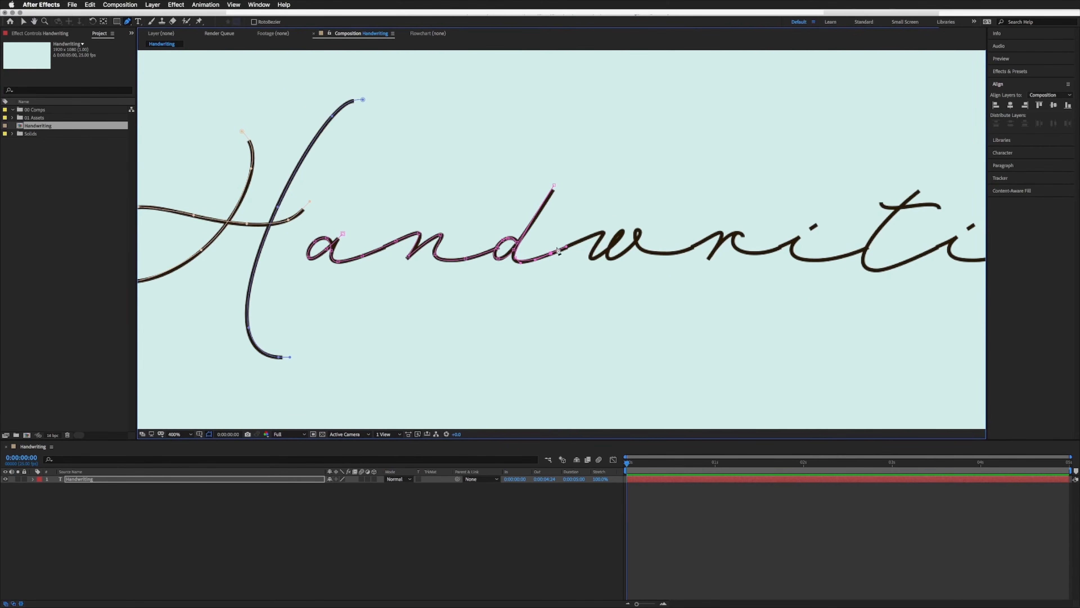
mouse_move(604, 233)
left_mouse_down()
mouse_move(621, 233)
mouse_move(617, 258)
left_mouse_up()
left_click(721, 233)
left_click(711, 258)
left_click(799, 238)
left_click(920, 191)
left_click(957, 238)
- Extend the mask path through the second i, the n and the g, ending at the g's exit stroke
left_click_drag(957, 251, 500, 261)
left_click_drag(625, 269, 643, 273)
left_click(678, 260)
left_click(705, 250)
left_click(679, 288)
left_click(640, 306)
left_click(615, 339)
left_click(630, 343)
left_click(752, 253)
- Draw separate open mask paths over the t's crossbar and the dots of both i's
left_click(464, 216)
left_click(482, 216)
left_click(488, 225)
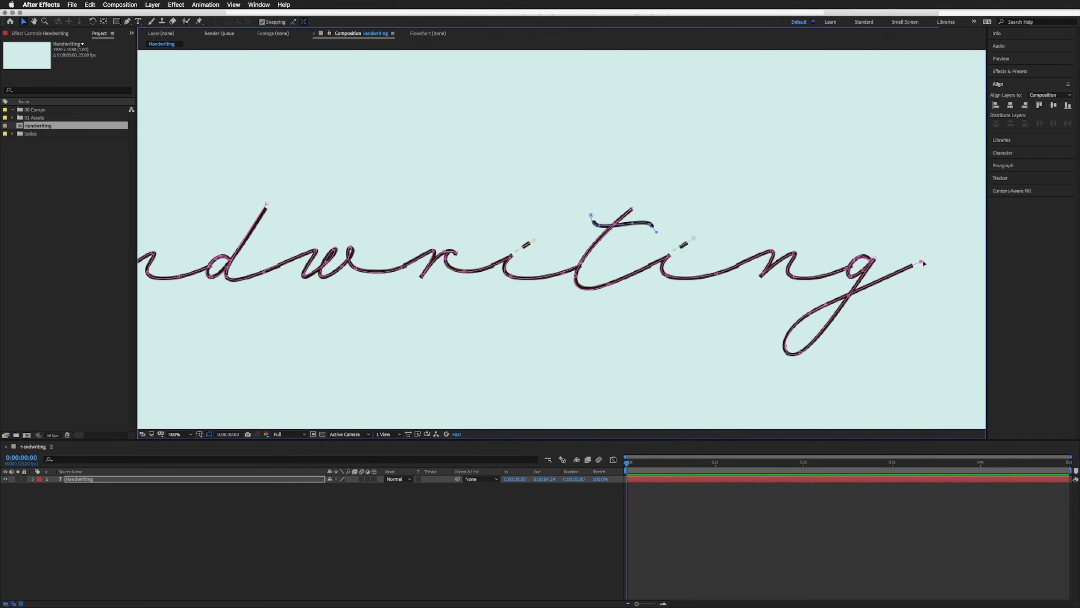
- Select the traced Handwriting layer and search the effects for "stroke"
key("comma")
left_click_drag(405, 247, 494, 248)
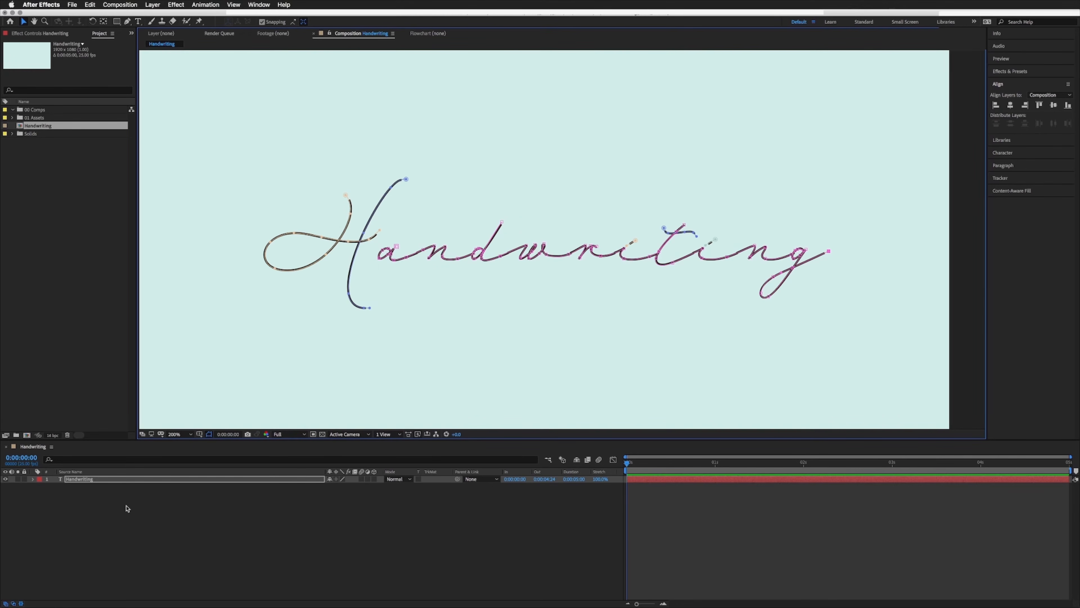
left_click(94, 481)
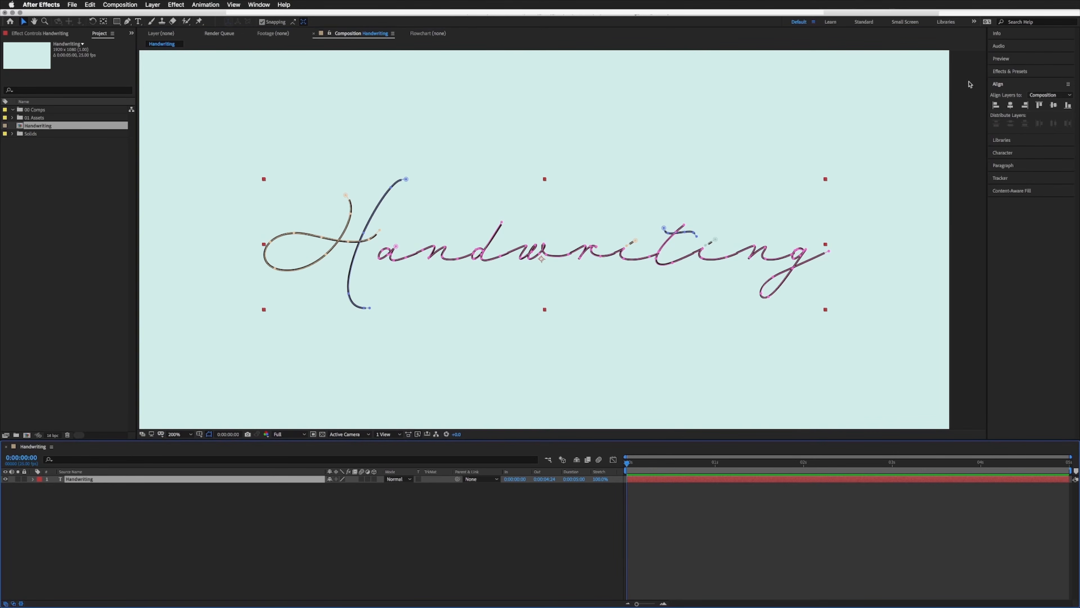
left_click(997, 72)
left_click(1023, 82)
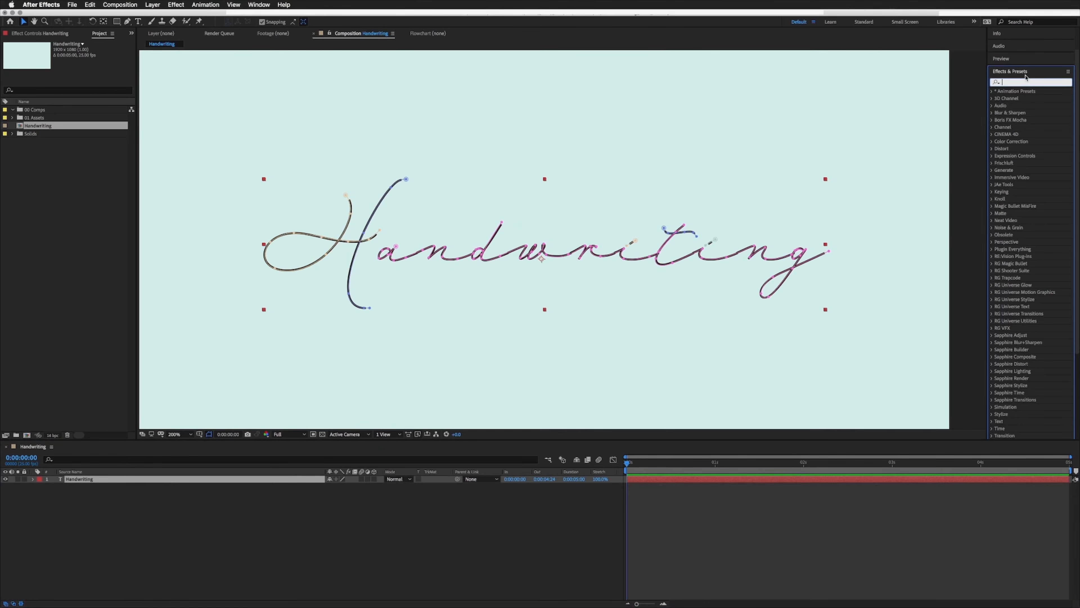
type("stroker")
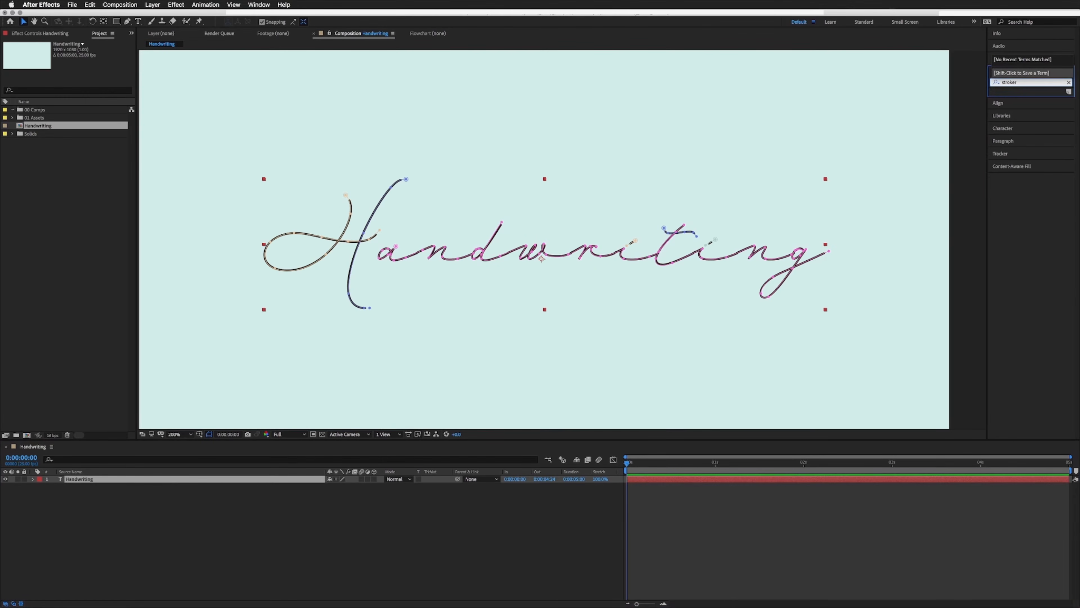
key("BackSpace")
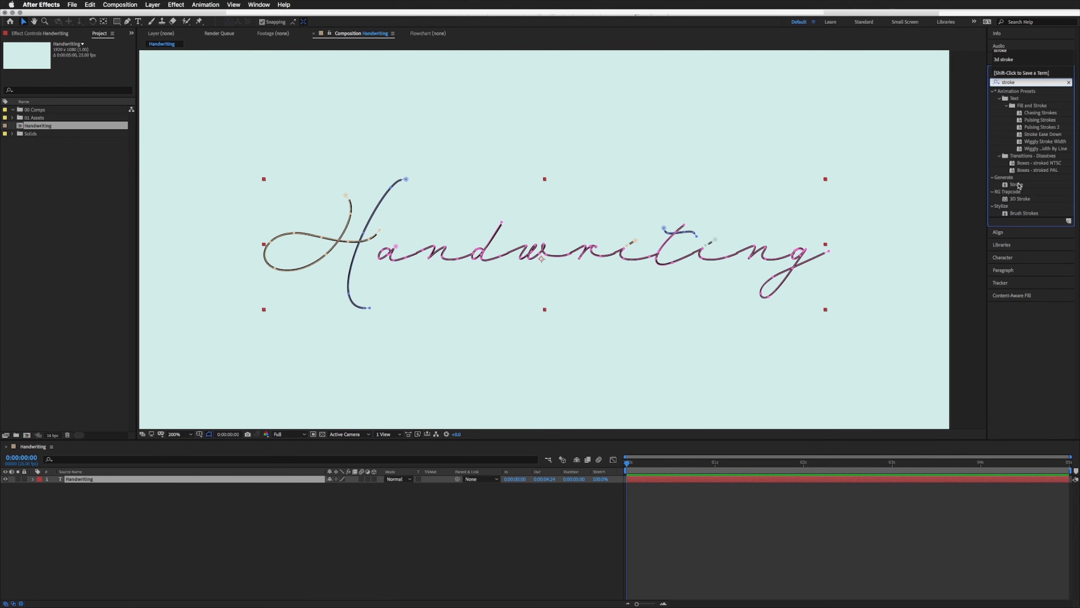
- Apply the Stroke effect from the Generate category to the Handwriting text layer
left_click(1018, 185)
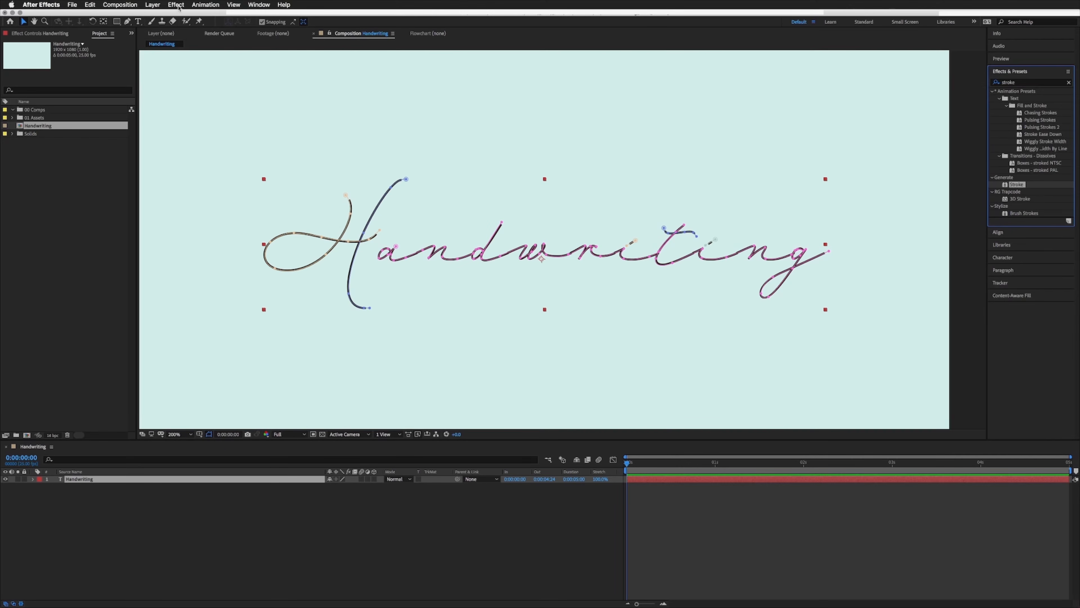
left_click(176, 5)
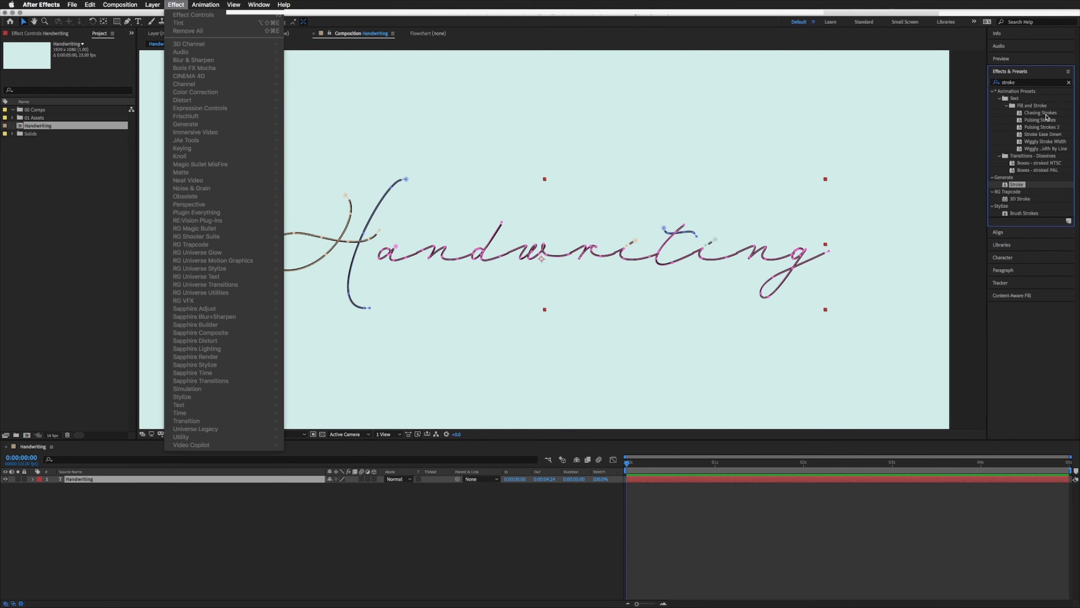
left_click(1018, 187)
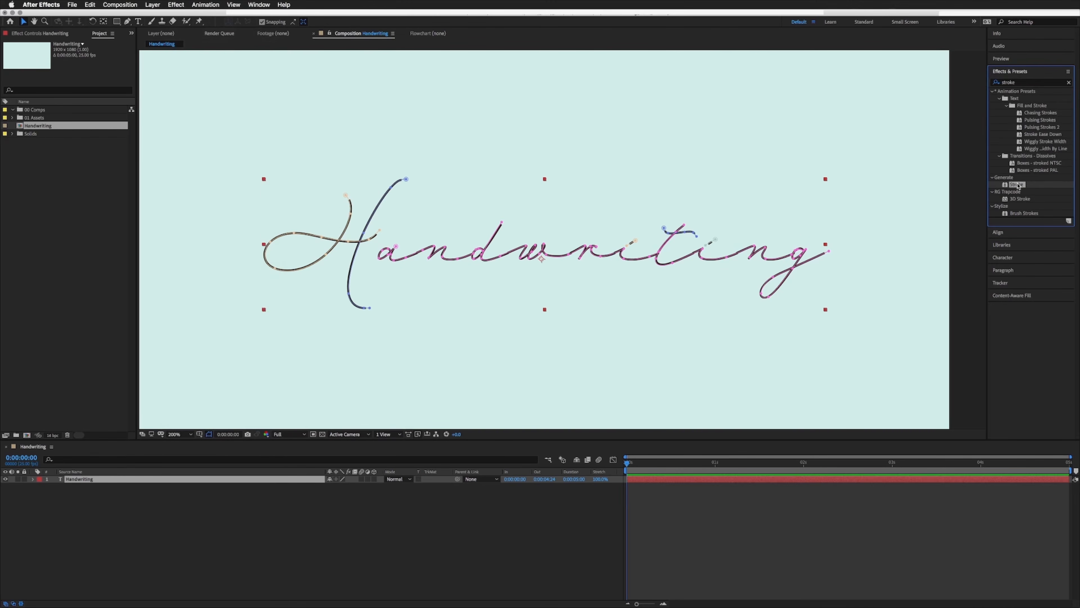
left_click(59, 487)
left_click_drag(58, 488, 75, 480)
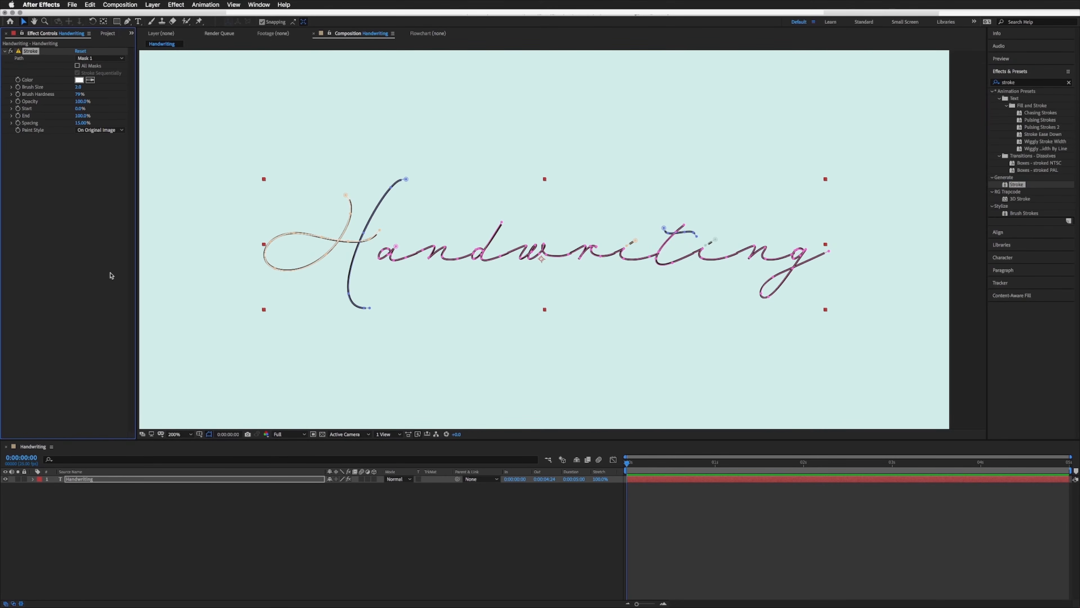
- Enable All Masks for the Stroke effect and set its paint style to Reveal Original Image
left_click(77, 66)
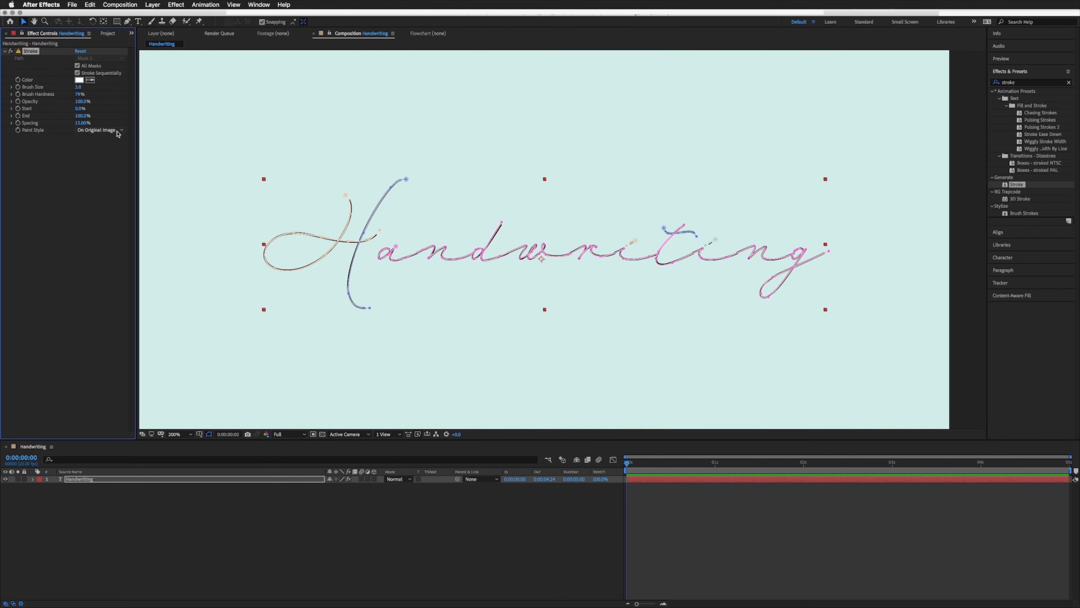
left_click(121, 132)
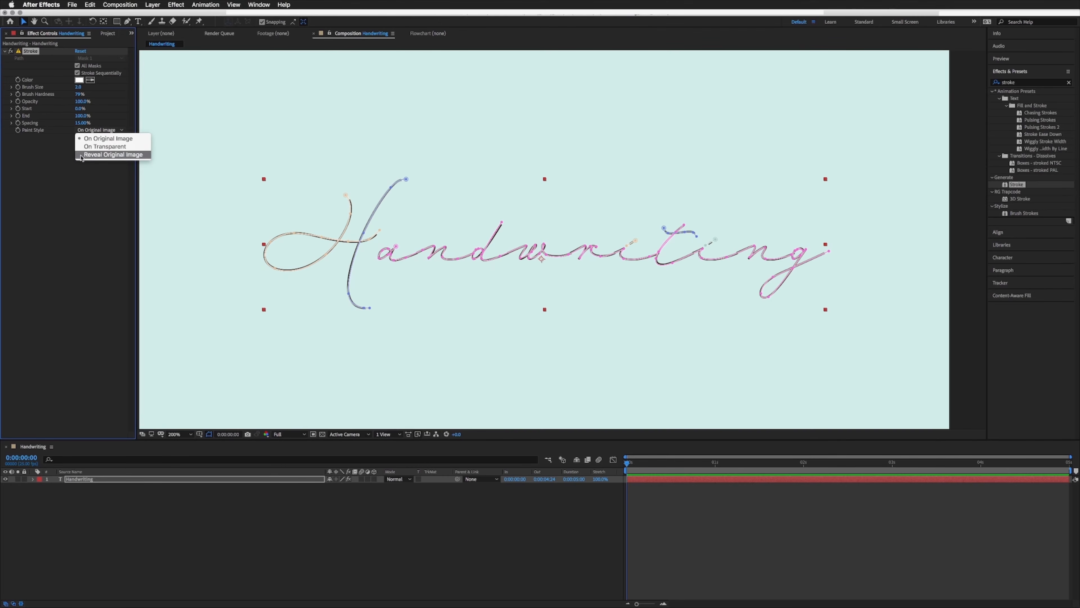
left_click(82, 155)
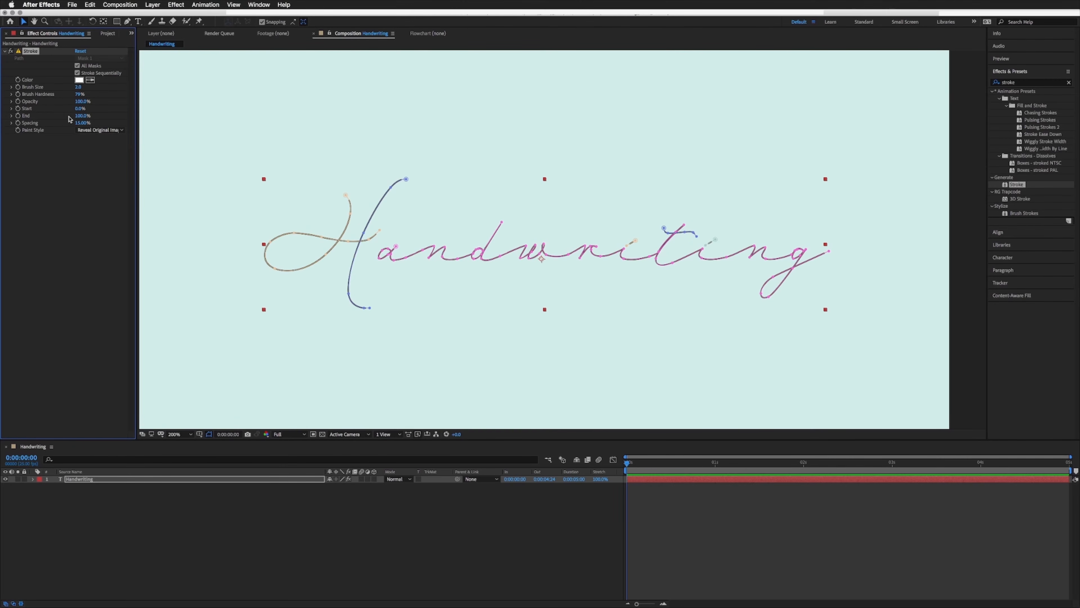
- Keyframe the Stroke effect's End value from 0% at the first frame to 100% at 3 seconds
left_click_drag(82, 115, 26, 119)
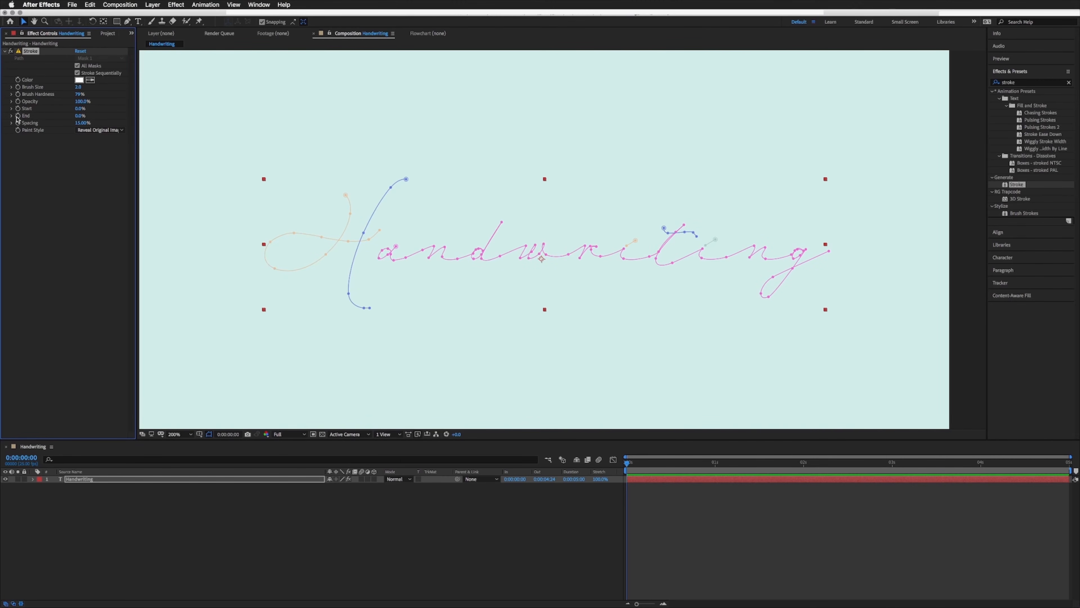
left_click(18, 115)
left_click_drag(629, 467, 895, 470)
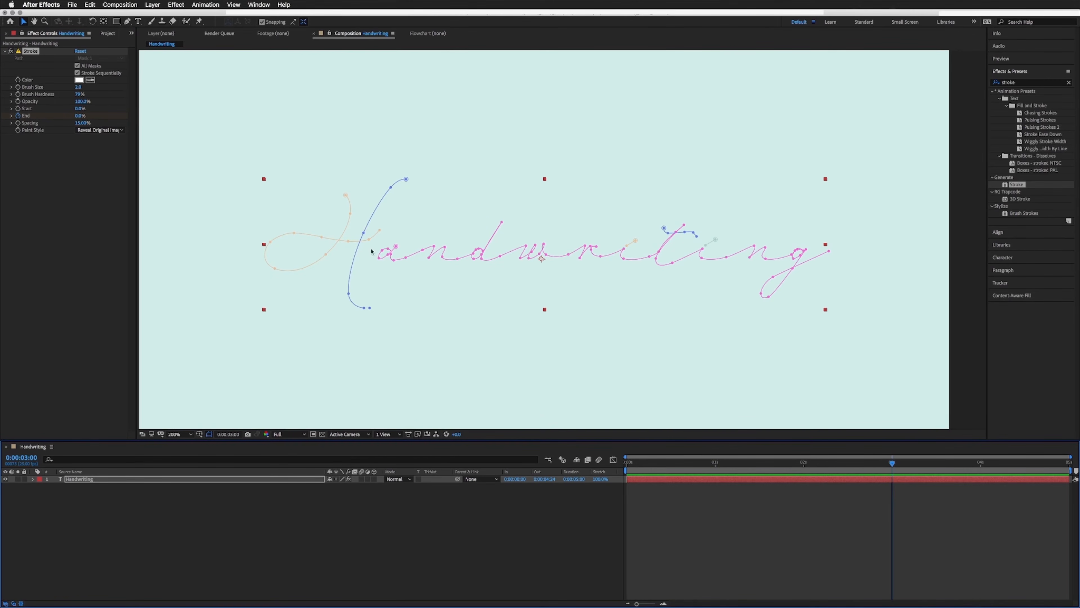
left_click_drag(80, 116, 122, 112)
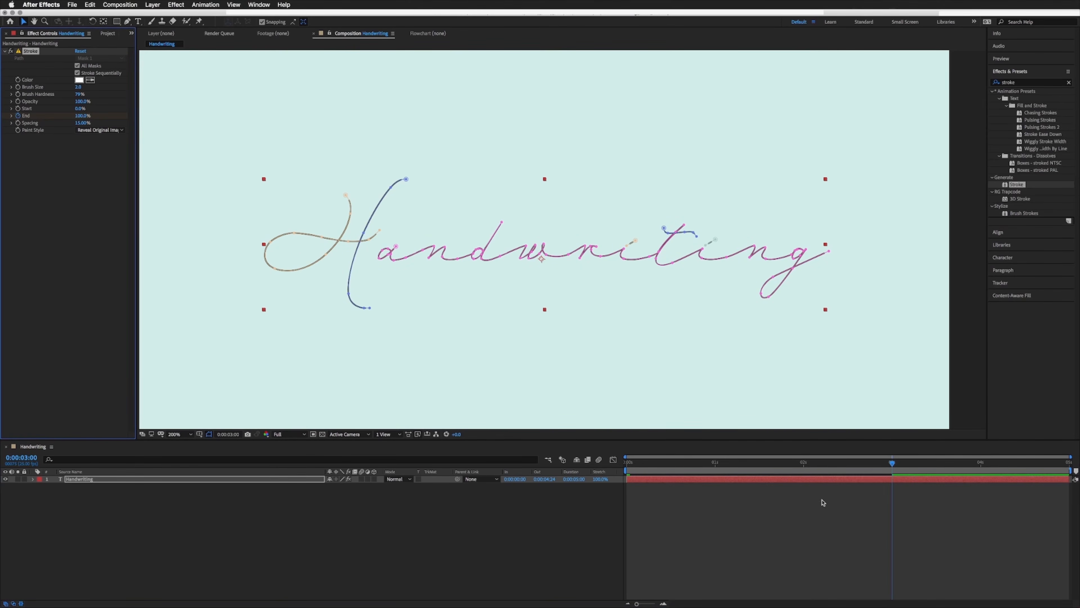
- Show the Handwriting layer's End keyframes and shift the closing keyframe slightly past 3 seconds
key("u")
left_click_drag(919, 487, 626, 509)
left_click(905, 494)
mouse_move(892, 493)
left_mouse_down()
mouse_move(693, 497)
mouse_move(902, 496)
left_mouse_up()
left_click(627, 493)
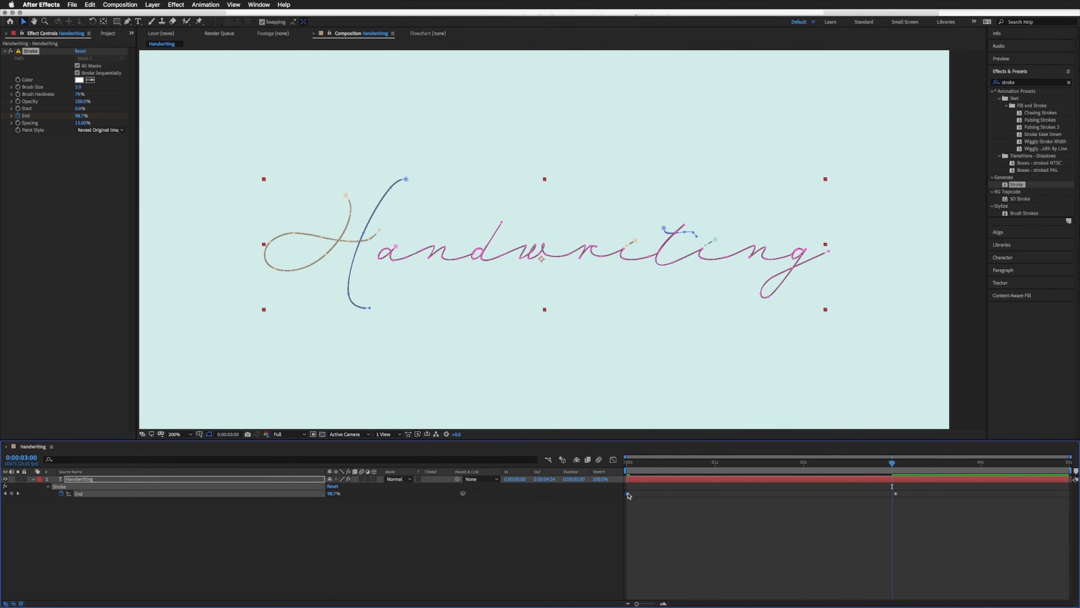
- Preview the handwriting reveal animation from the first frame
left_click(659, 463)
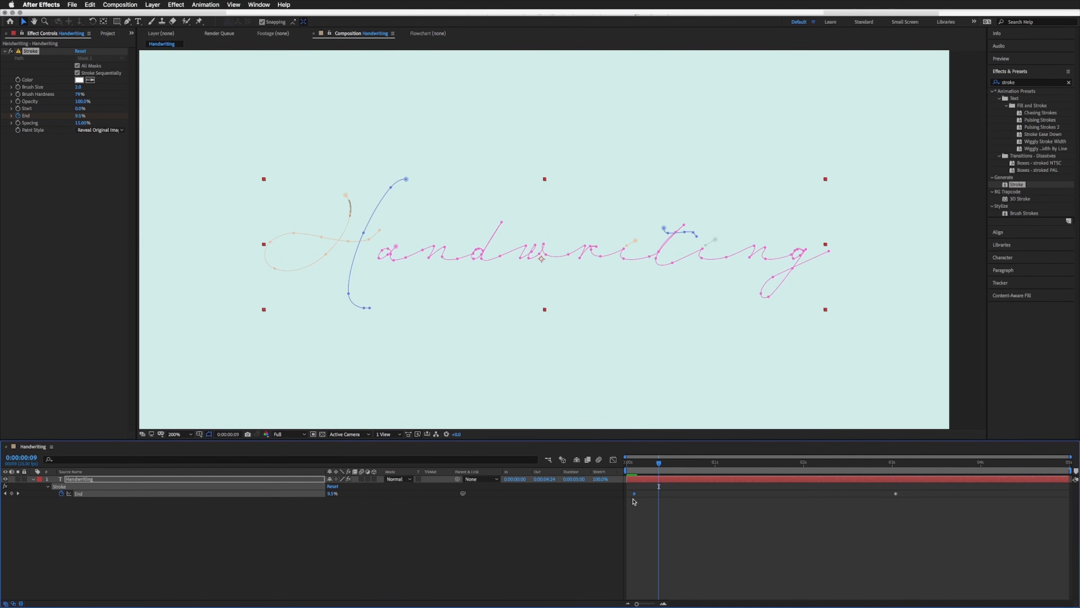
key("space")
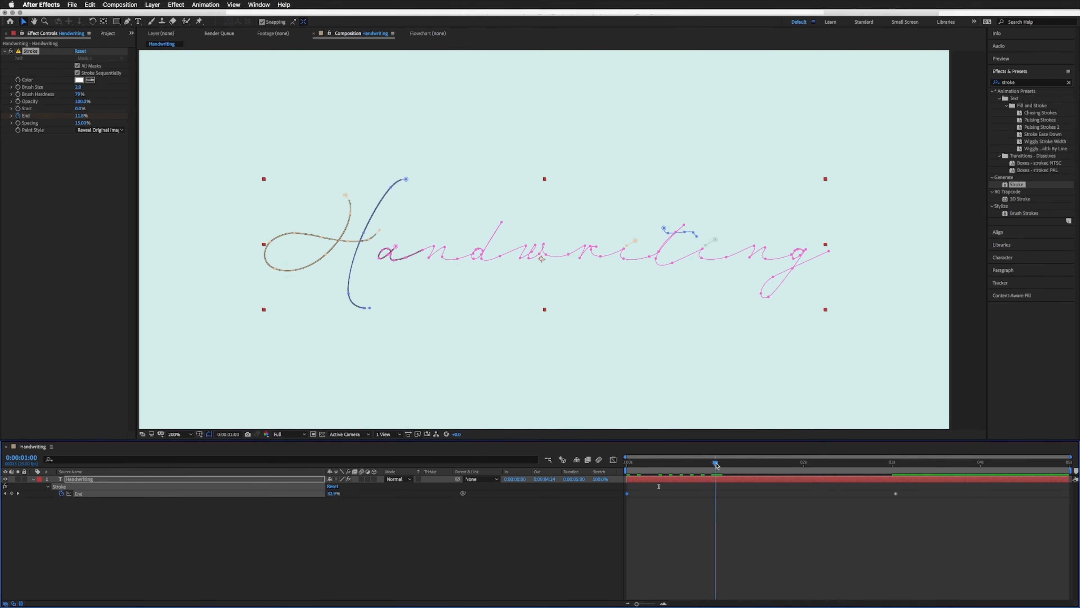
left_click_drag(707, 467, 627, 464)
left_click(685, 498)
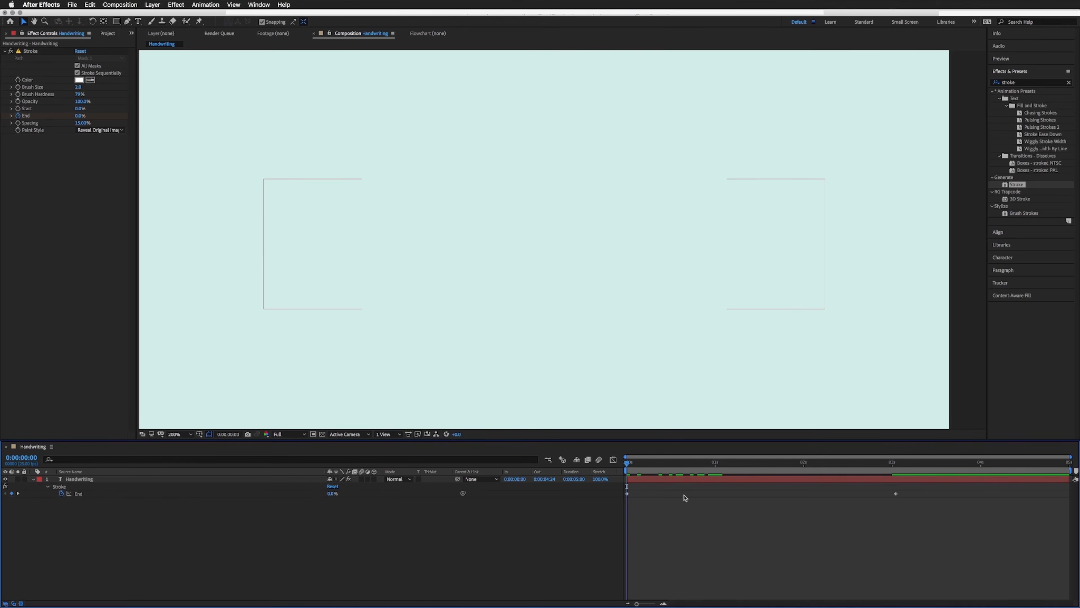
key("space")
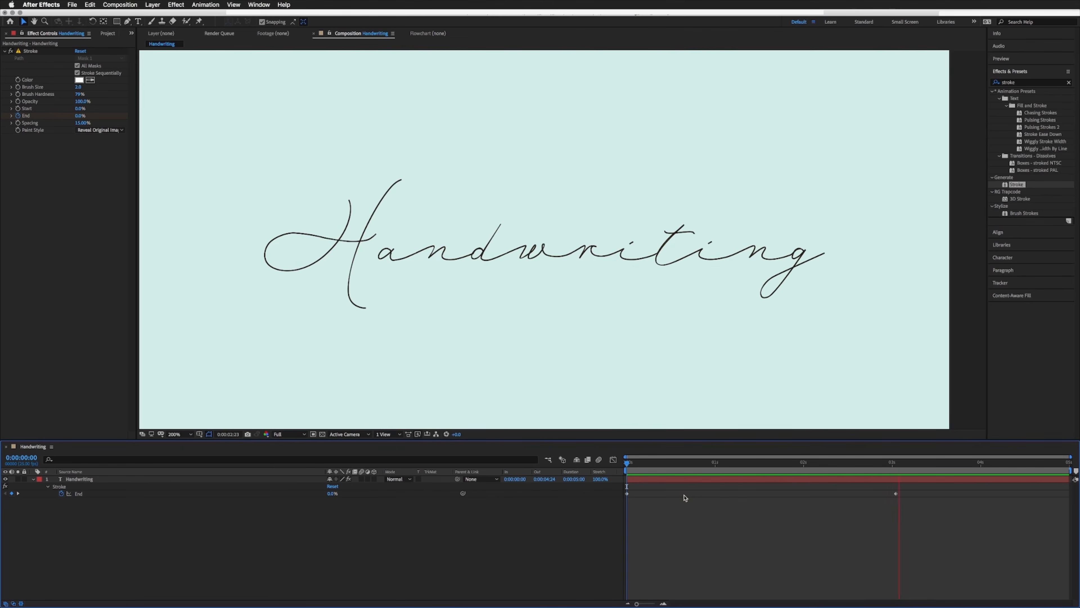
key("space")
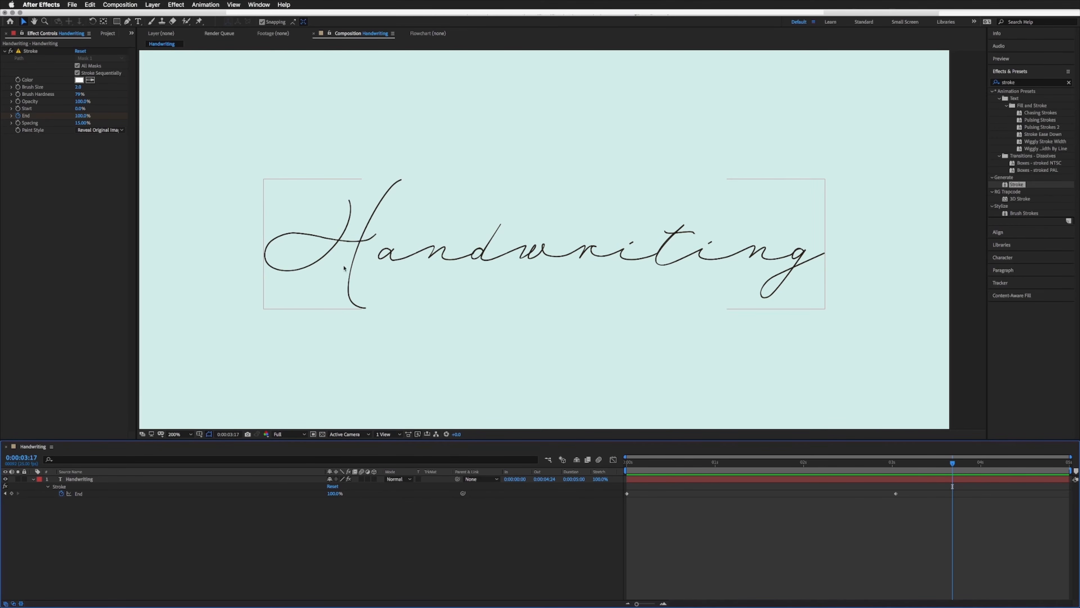
- Try a Stroke brush size of 5, comparing the lettering with the effect off and on
left_click(11, 51)
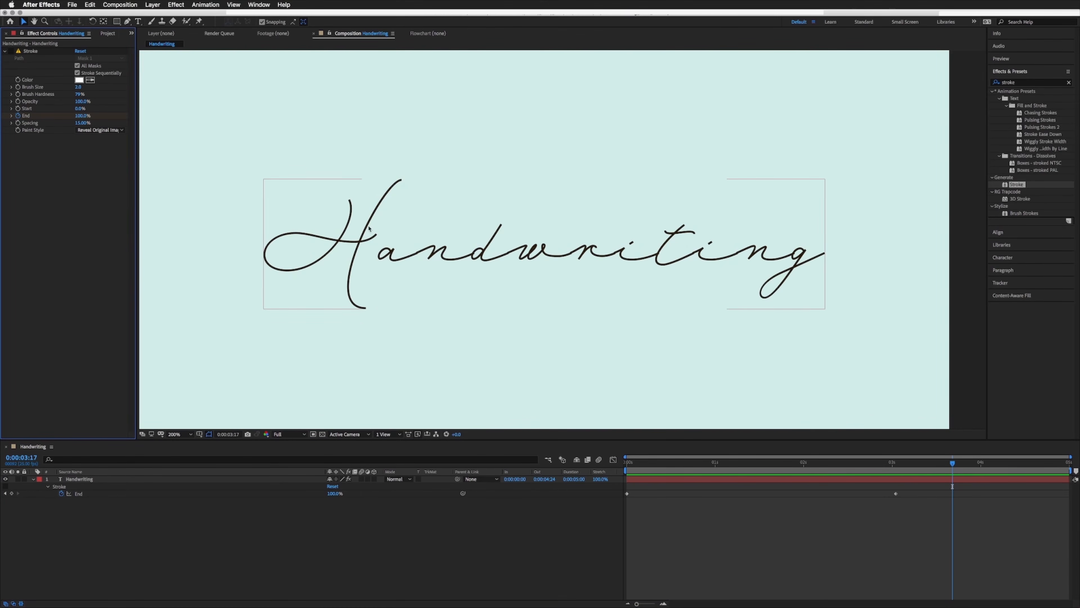
left_click(11, 51)
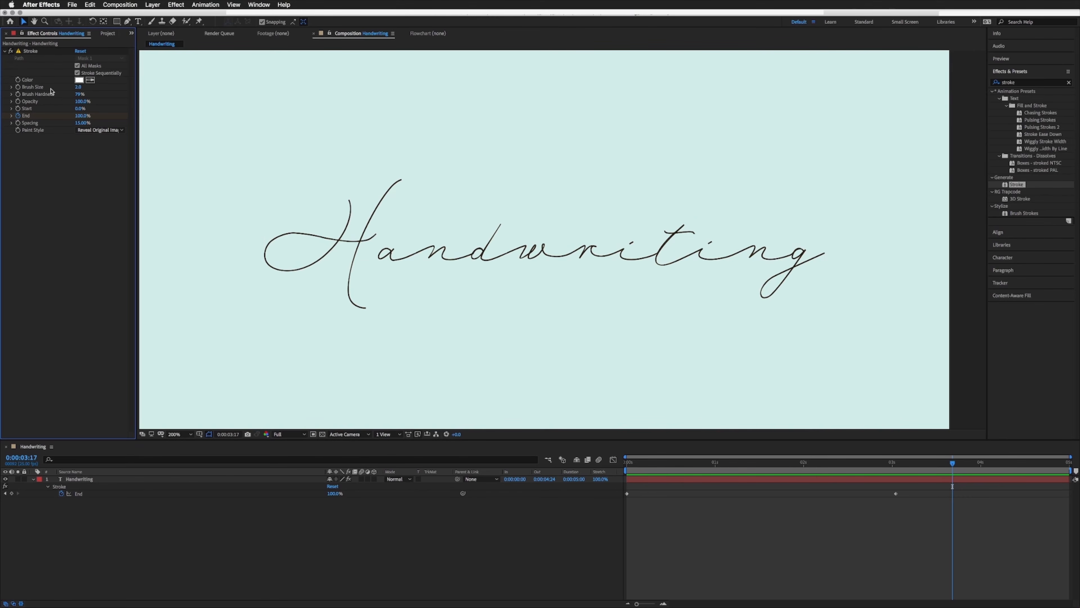
left_click(77, 87)
key("Return")
left_click(707, 519)
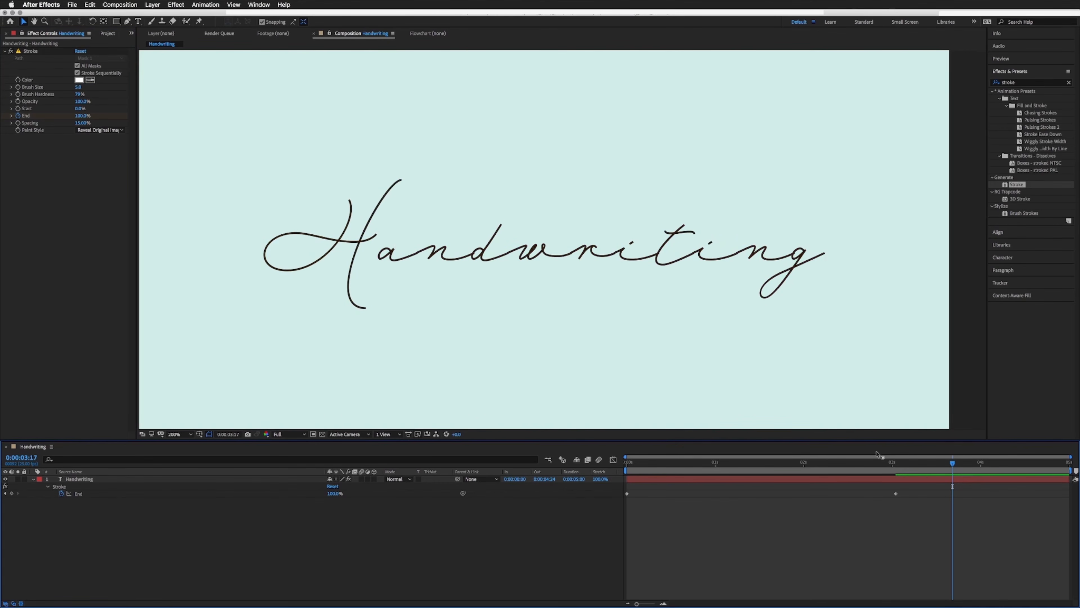
left_click(11, 54)
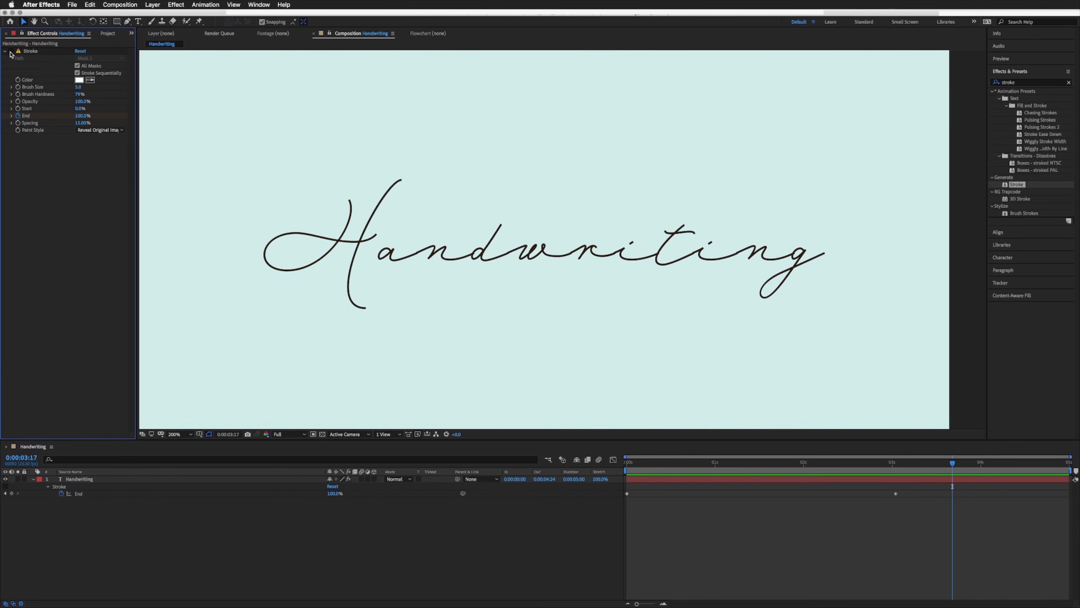
left_click(11, 51)
- Check the partly revealed H early in the animation and set the Stroke effect's brush size to 3
left_click_drag(910, 462, 817, 460)
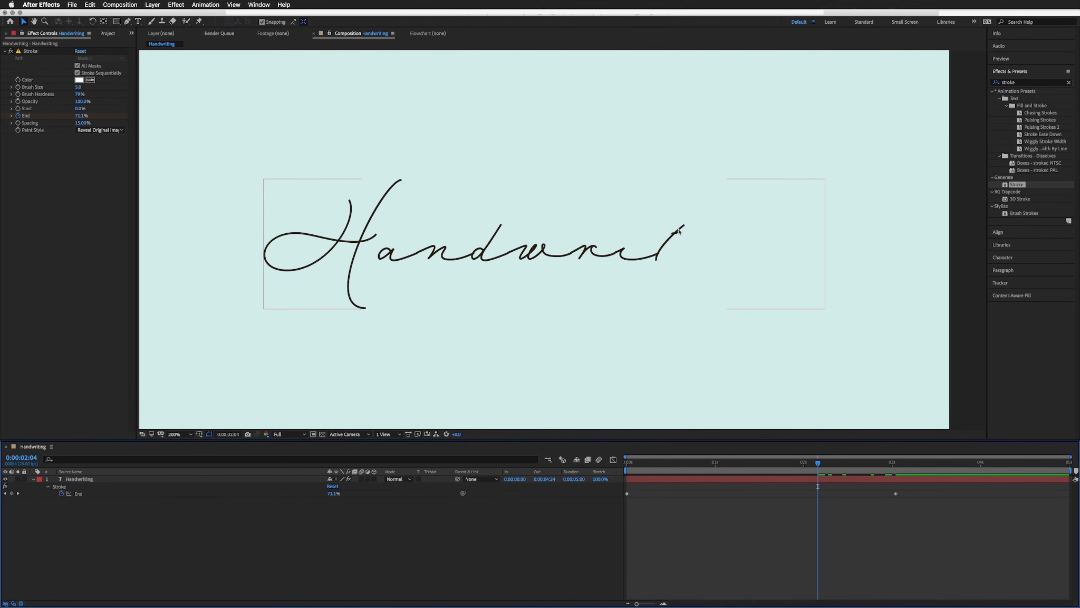
left_click_drag(715, 463, 686, 467)
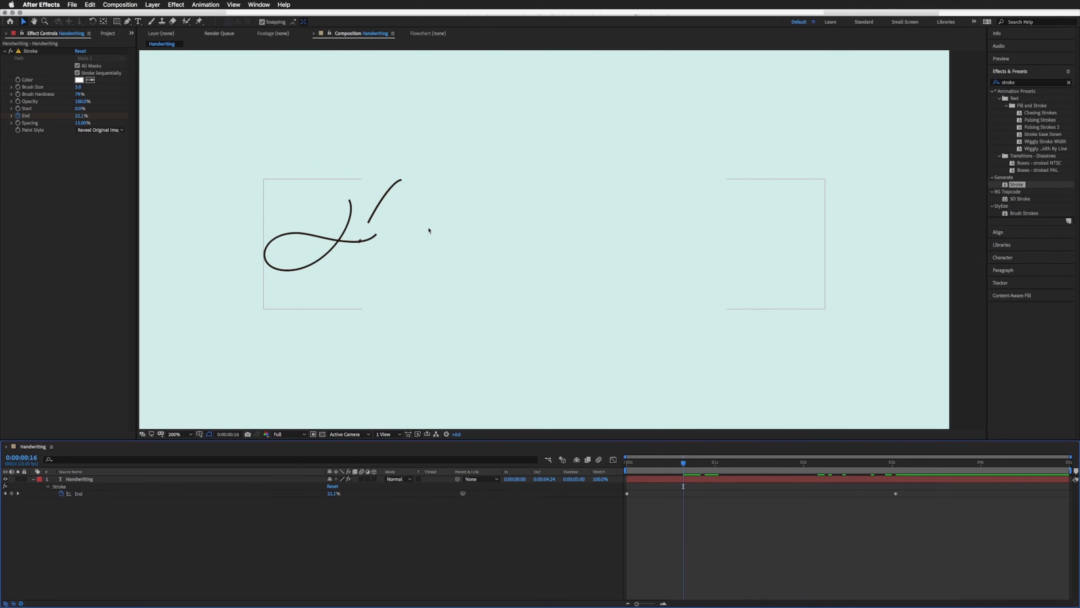
key("period")
left_click_drag(282, 244, 665, 253)
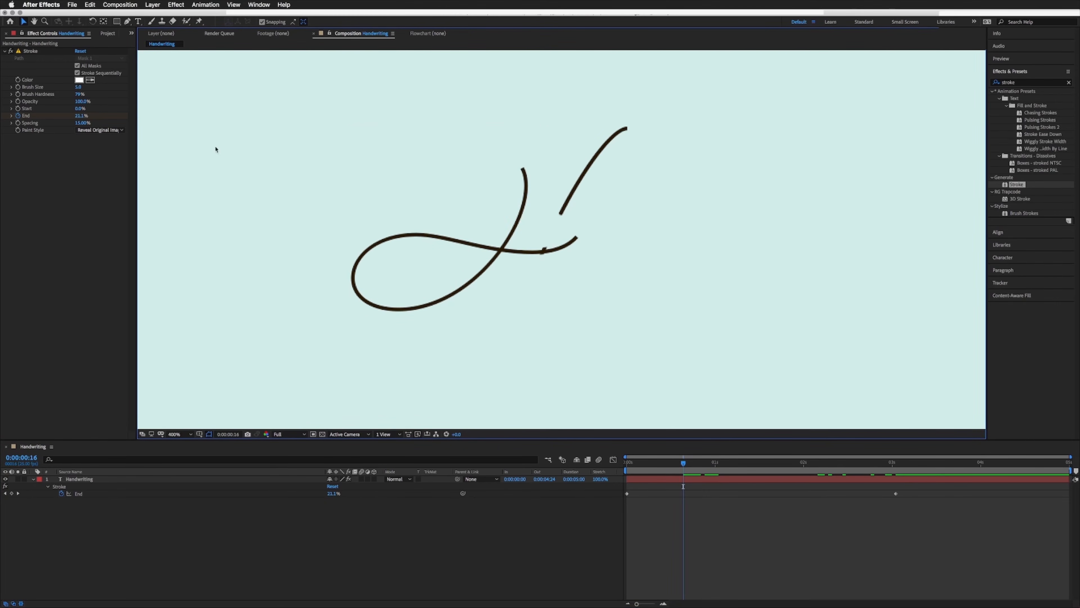
left_click(78, 87)
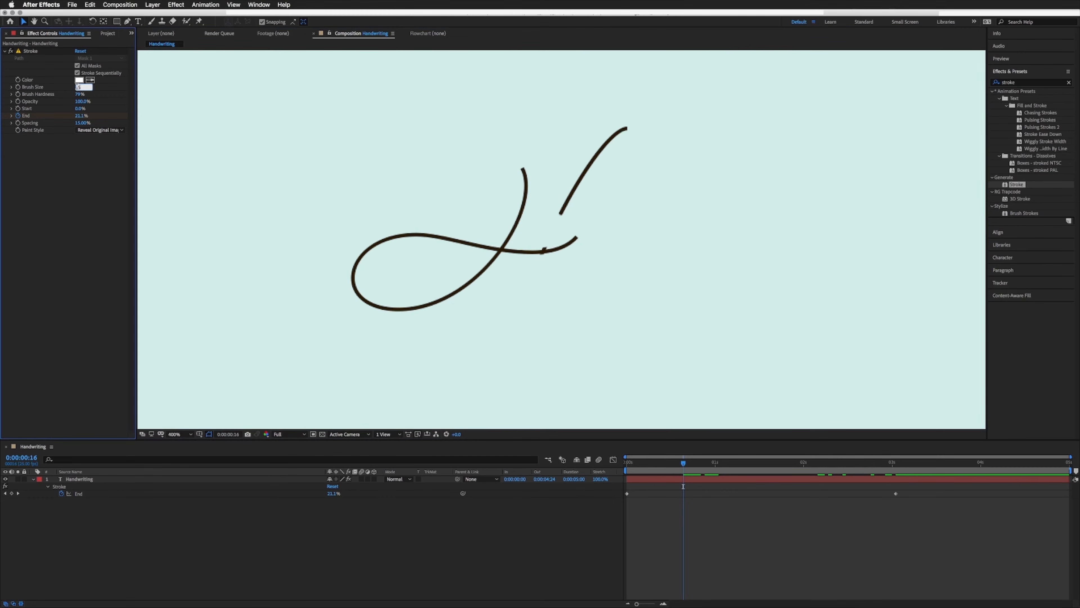
key("Down")
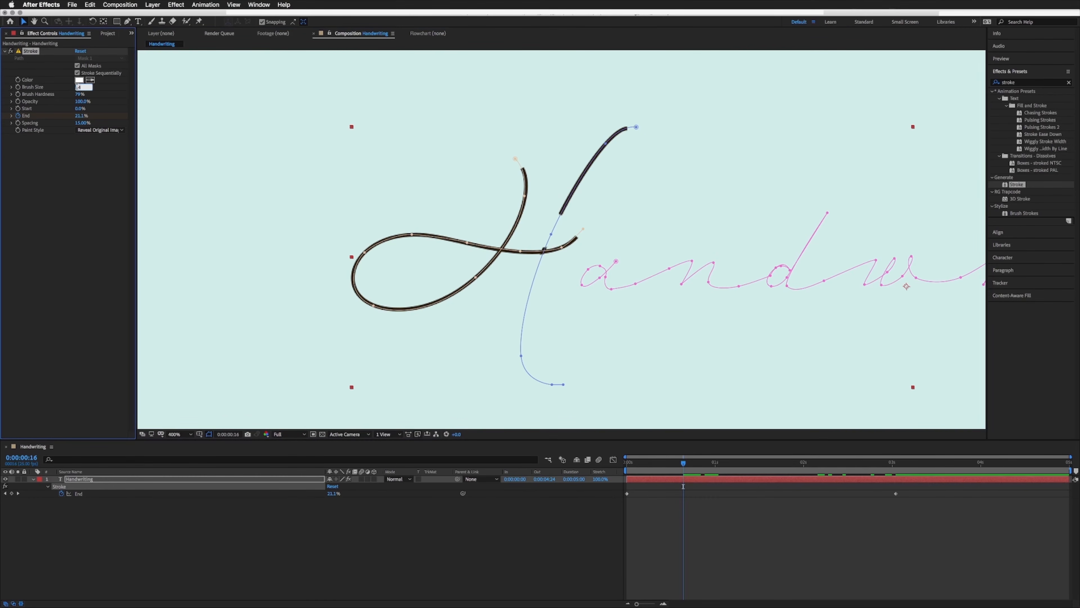
key("Down")
key("Return")
- Nudge the mask point near the end of the H's crossbar to follow the middle of the letter stroke
left_click(561, 251)
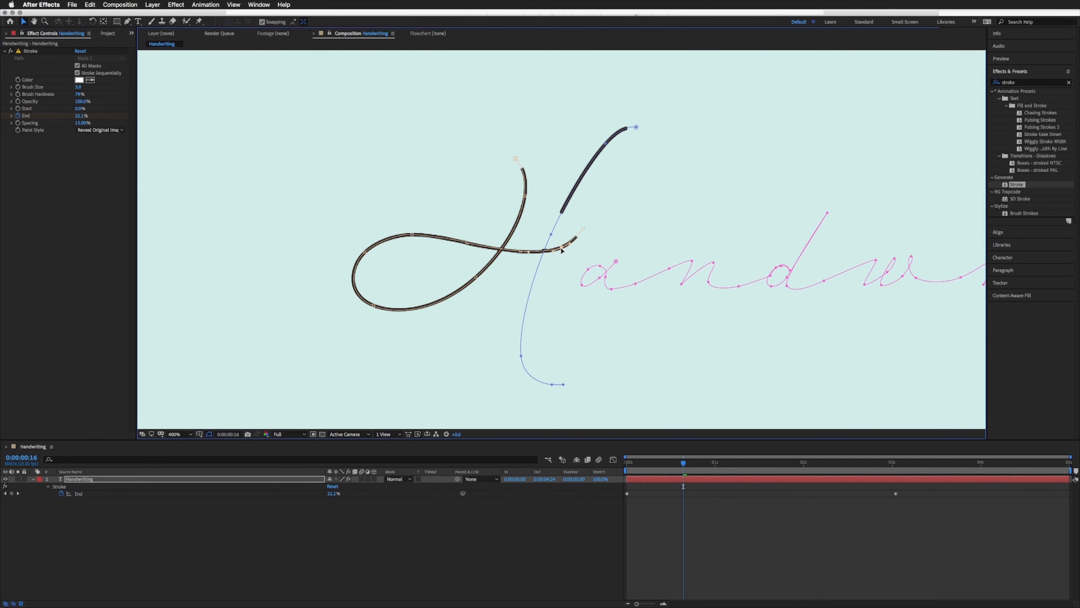
scroll(562, 251, "up", 2)
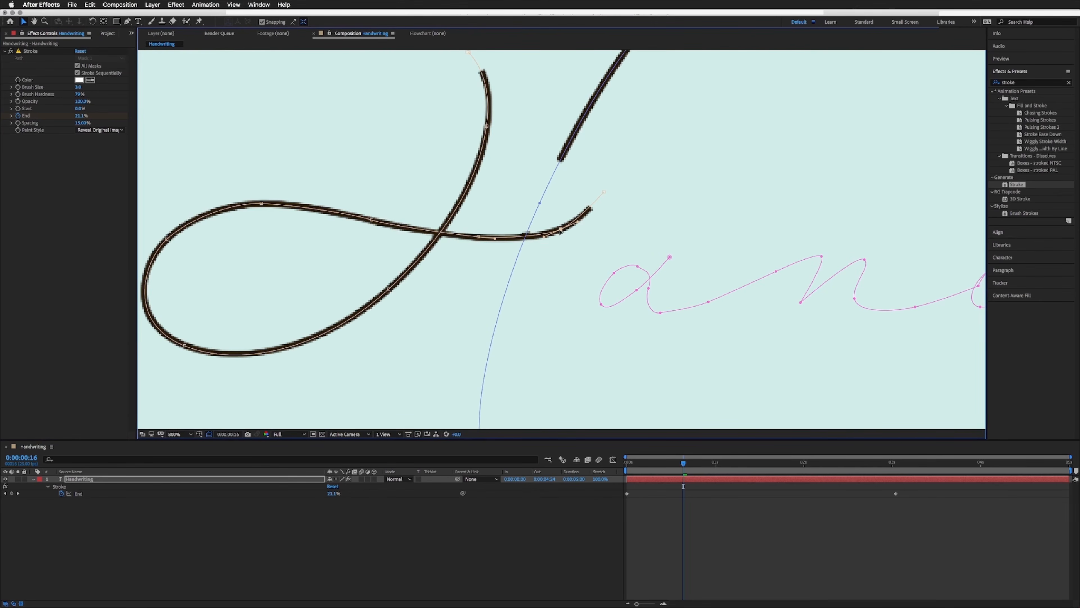
left_click_drag(560, 232, 558, 233)
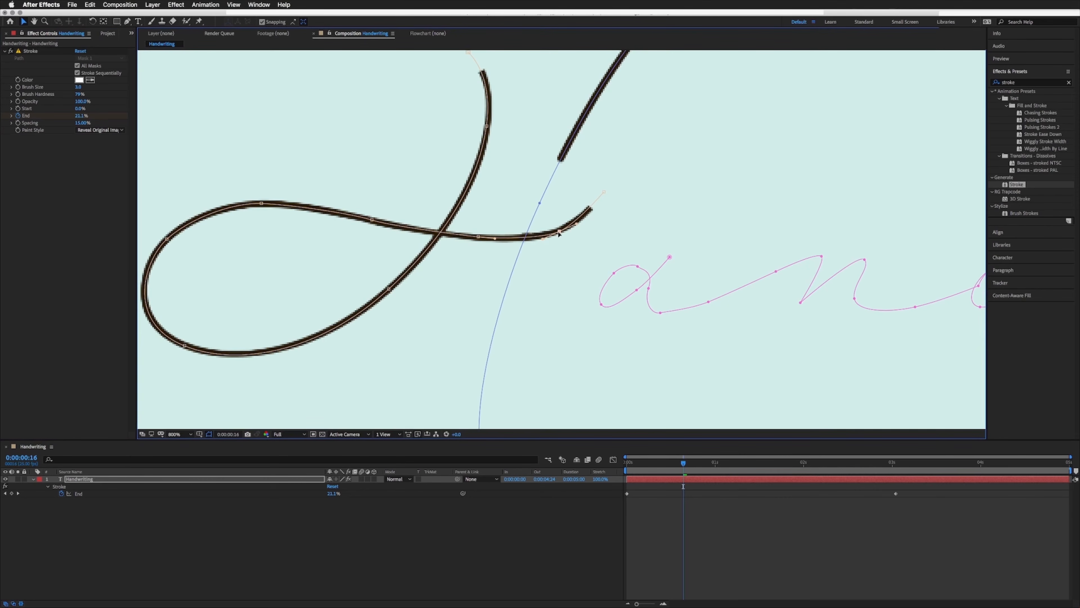
left_click(688, 500)
key("comma")
key("comma")
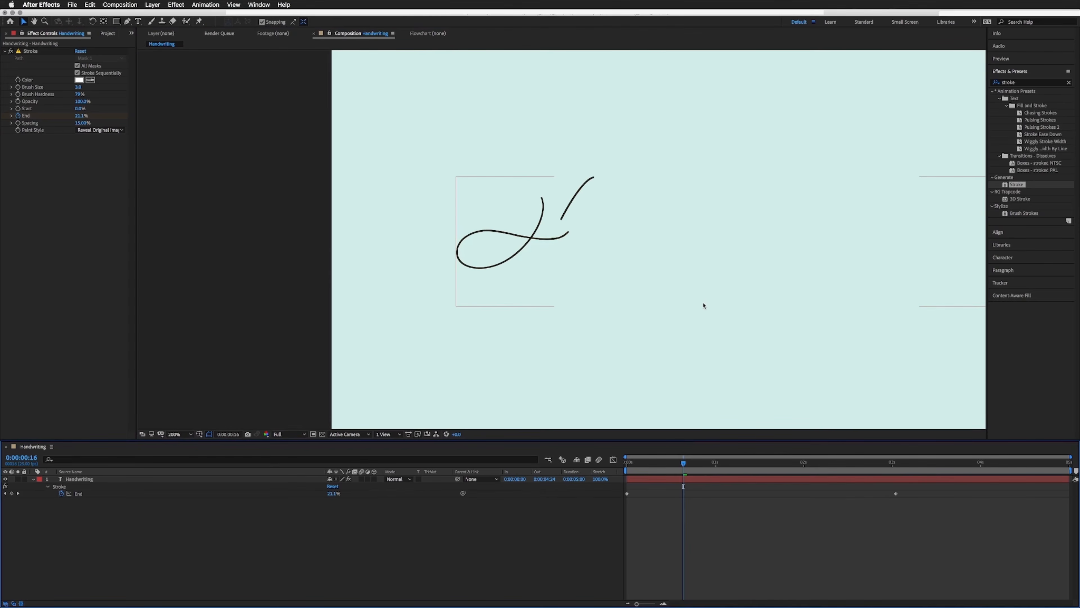
- Try a Stroke brush size of 2.5 and scrub back to 0:00:00:10 to check the H's first stroke
key("period")
left_click(78, 87)
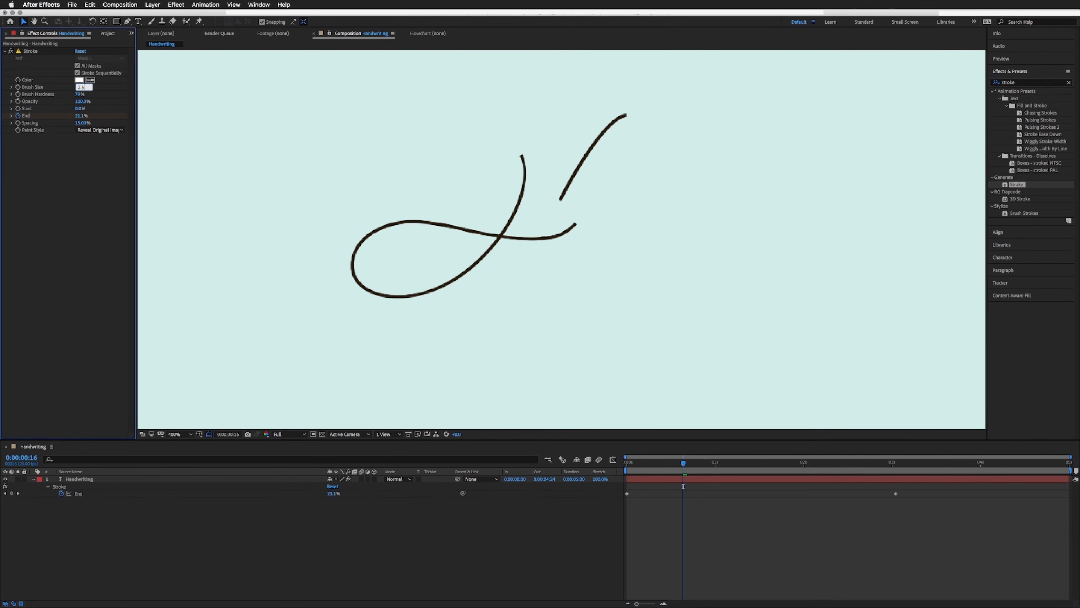
key("Return")
left_click(658, 491)
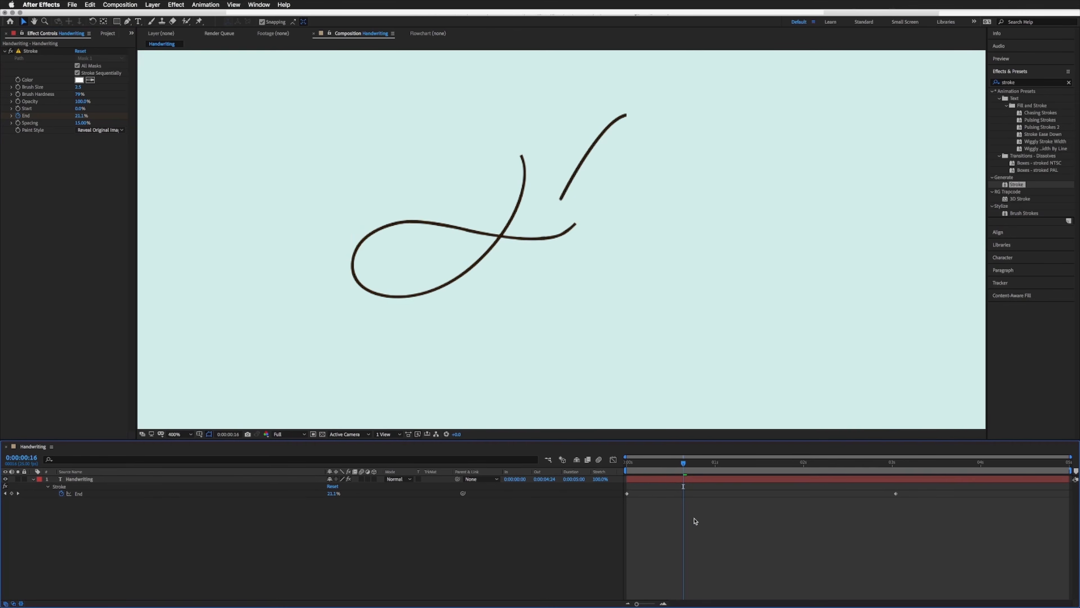
left_click(666, 481)
left_click_drag(676, 463, 662, 464)
left_click(662, 488)
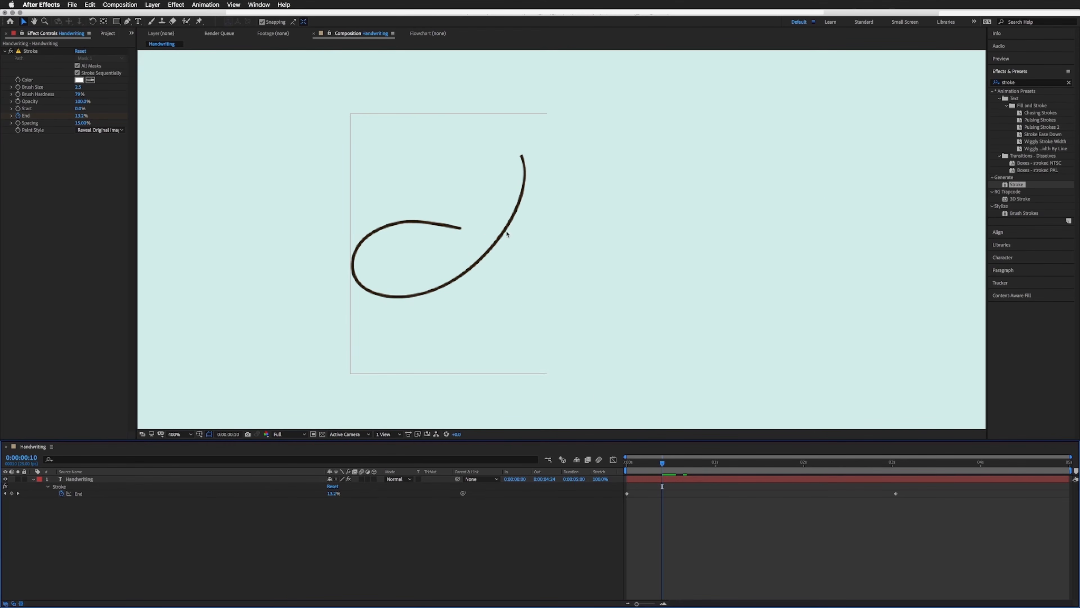
- Scrub the reveal to 0:00:01:07 and compare the lettering with the Stroke effect off and on
left_click_drag(664, 464, 743, 474)
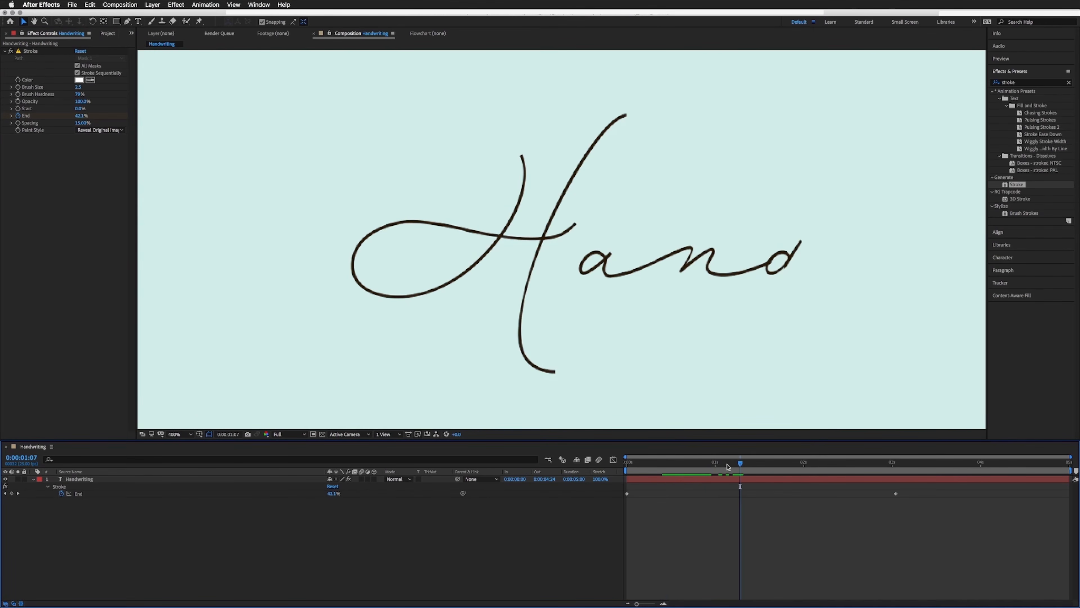
left_click(11, 52)
left_click(11, 51)
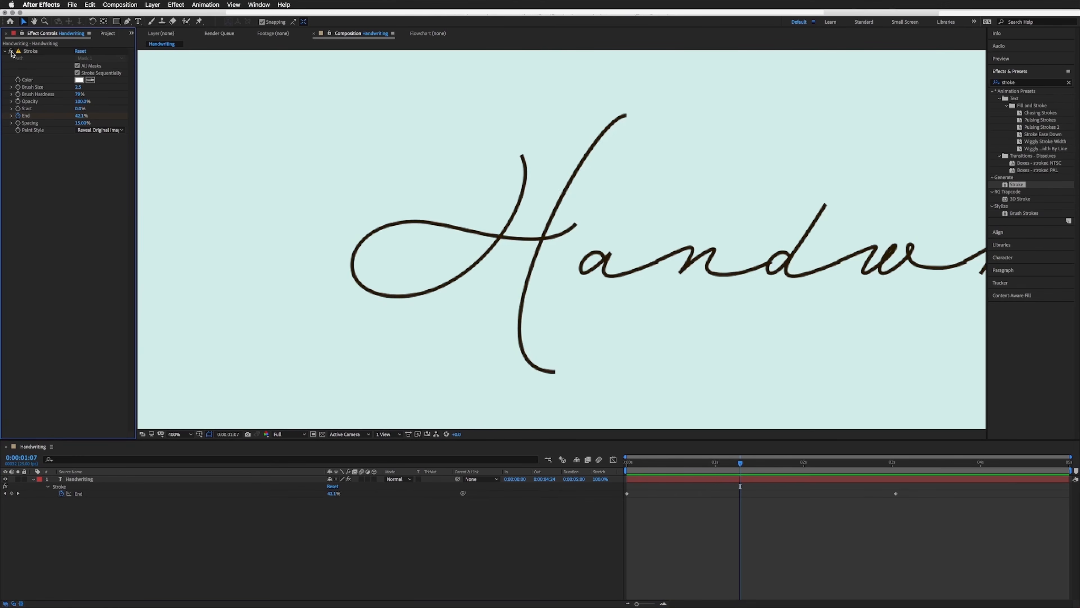
- Set the Stroke brush size to 3 and scrub the reveal around the letter d to check coverage
left_click(78, 87)
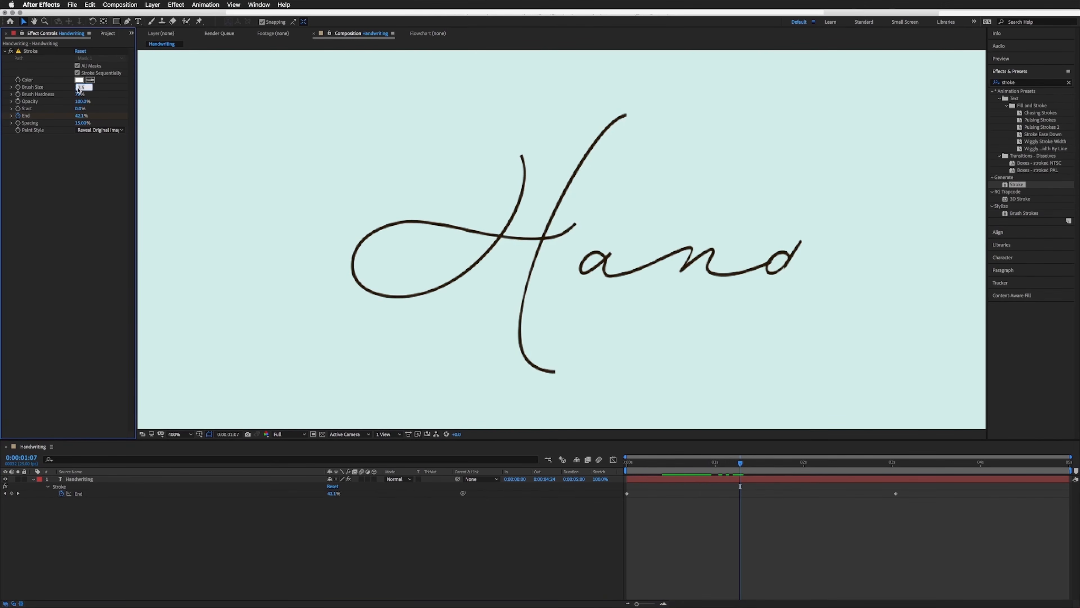
type("3")
key("Return")
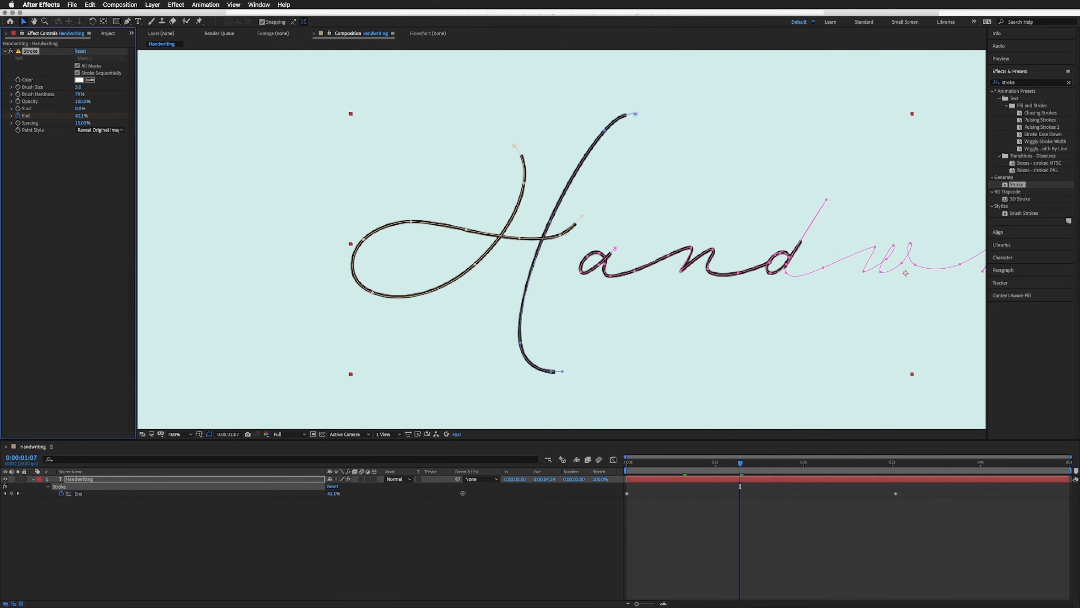
mouse_move(721, 467)
left_mouse_down()
mouse_move(656, 467)
mouse_move(737, 466)
left_mouse_up()
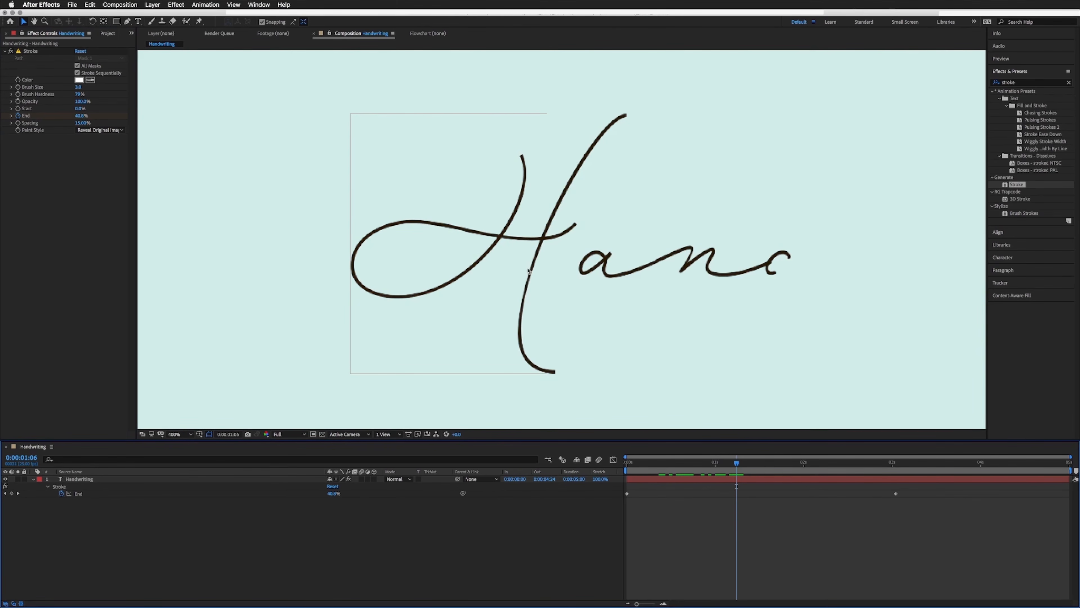
- Adjust the curve handle of the mask point near the bottom of the H's downstroke
left_click(657, 483)
scroll(524, 261, "up", 1)
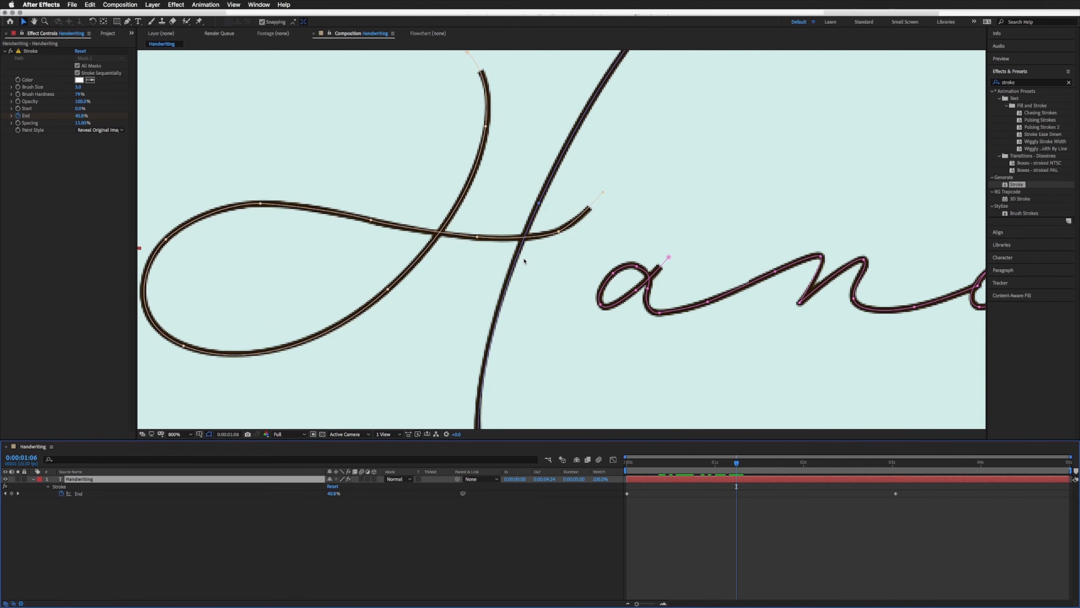
scroll(655, 271, "down", 5)
left_click(557, 289)
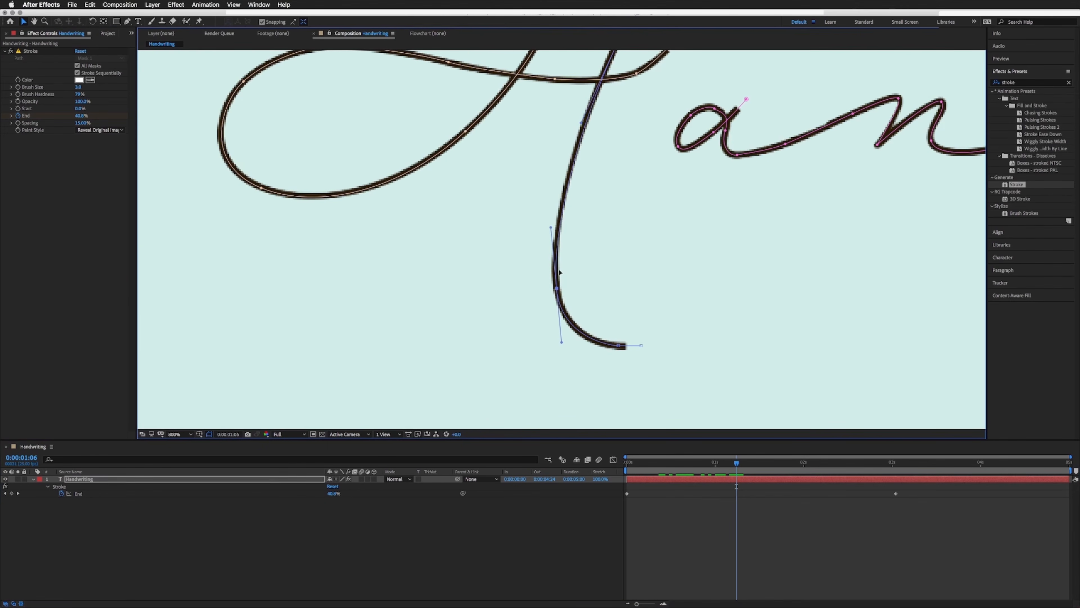
left_click_drag(549, 230, 547, 223)
- Fine-tune the mask path along the rest of the word at the t's stem, the second i's tip and the g's loop
key("space")
left_click_drag(644, 205, 498, 247)
left_click_drag(550, 219, 517, 236)
left_click_drag(641, 234, 594, 220)
key("space")
key("space")
left_click_drag(709, 255, 558, 276)
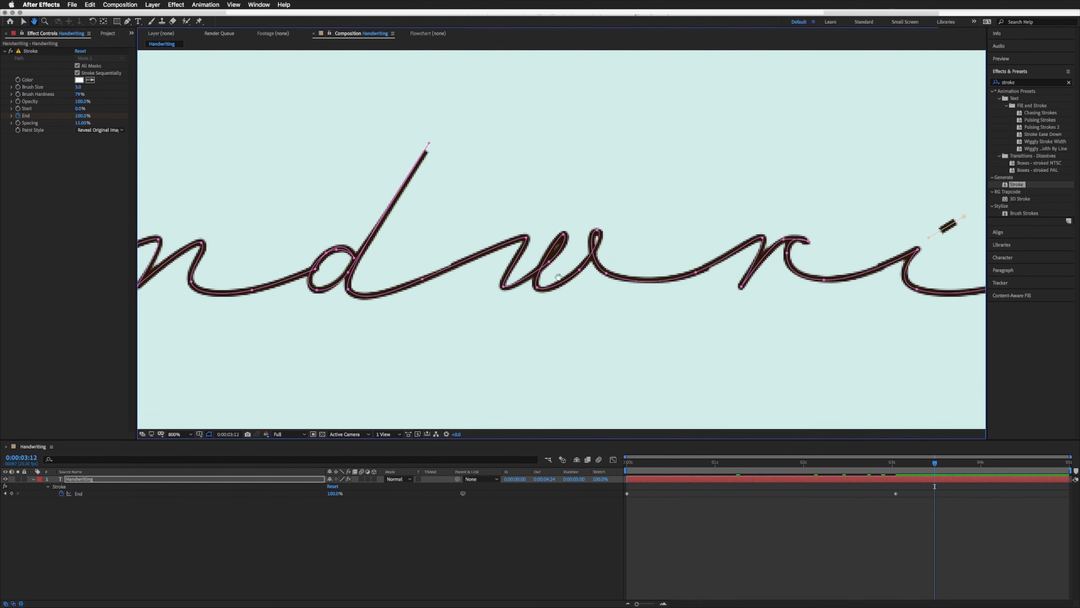
left_click_drag(948, 267, 734, 262)
left_click_drag(853, 253, 689, 282)
left_click(692, 275)
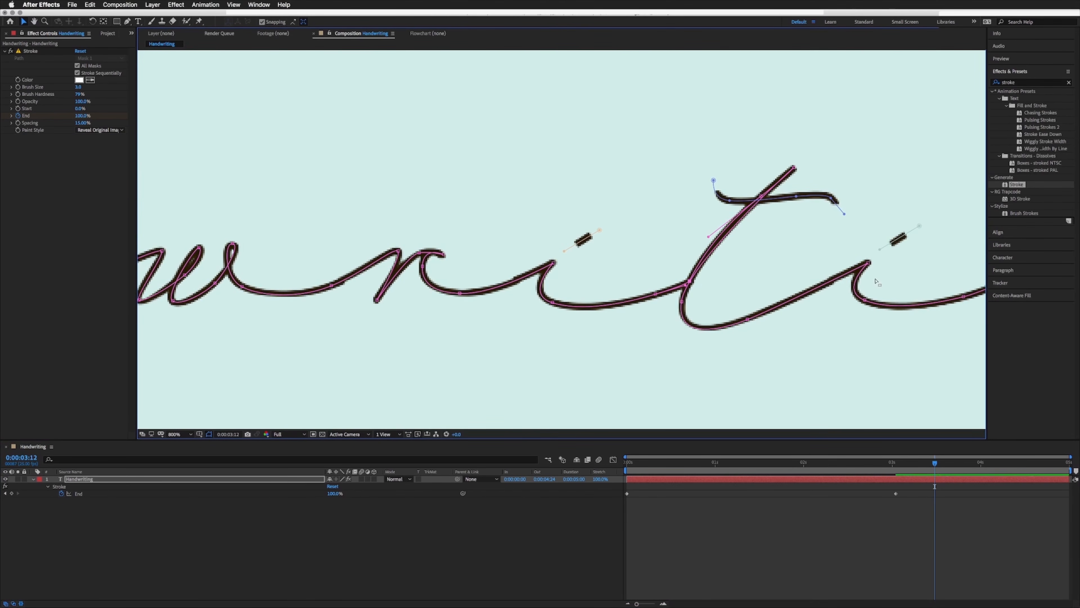
left_click_drag(868, 264, 867, 261)
left_click_drag(451, 299, 814, 273)
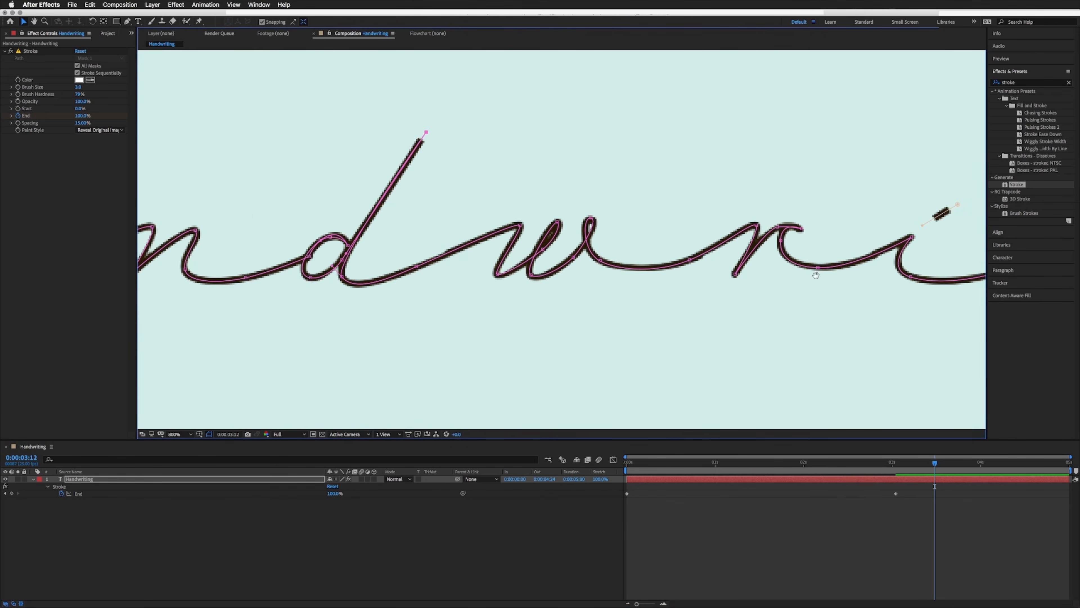
left_click_drag(732, 193, 735, 188)
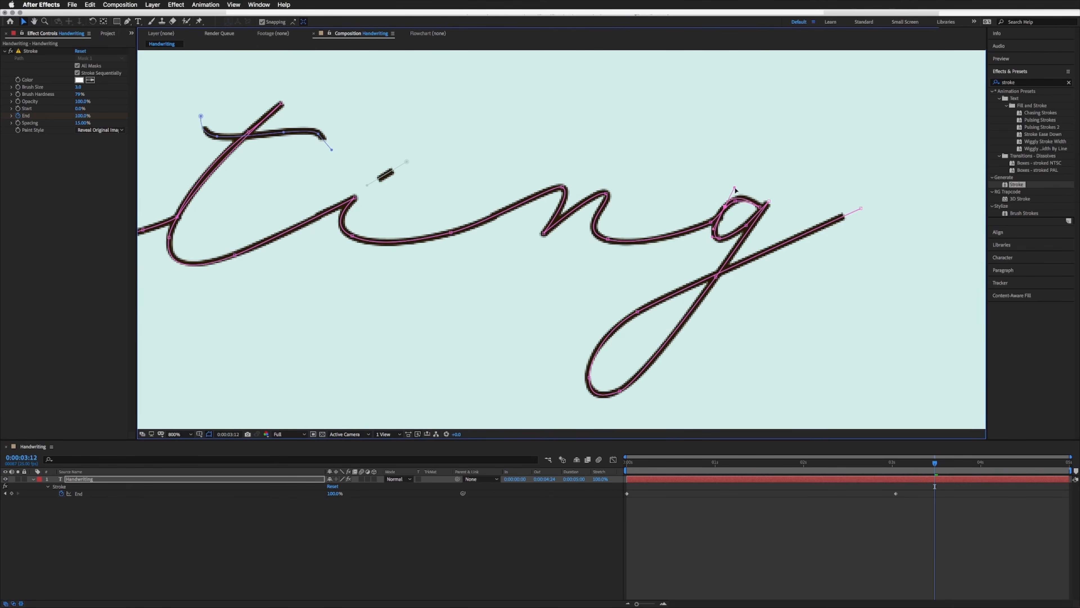
- Deselect the masks, bring the whole word into view and preview the reveal animation
left_click(745, 496)
key("comma")
key("comma")
left_click_drag(446, 261, 627, 264)
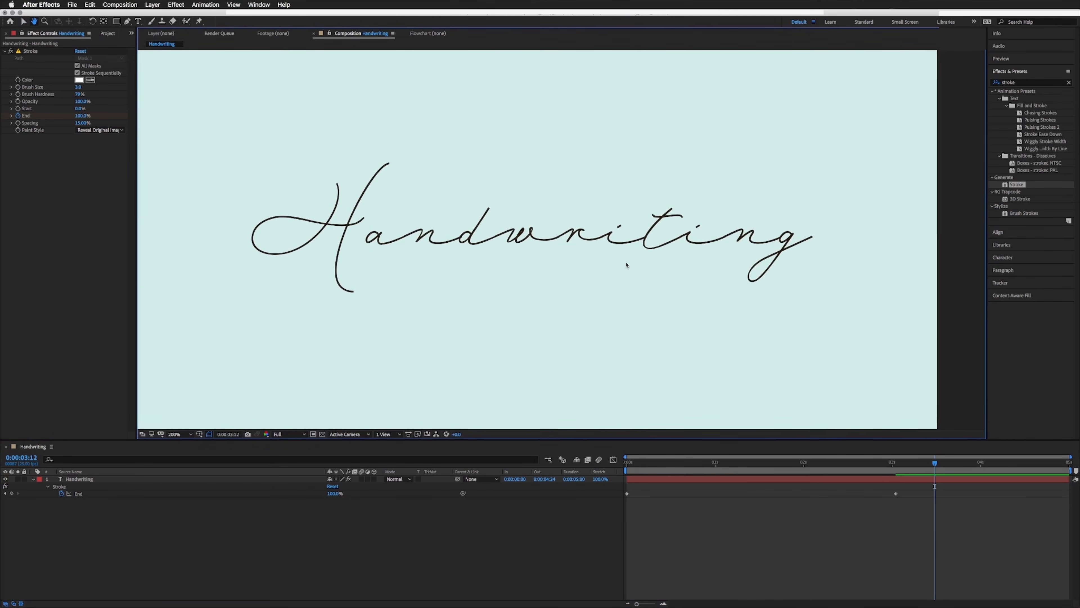
key("space")
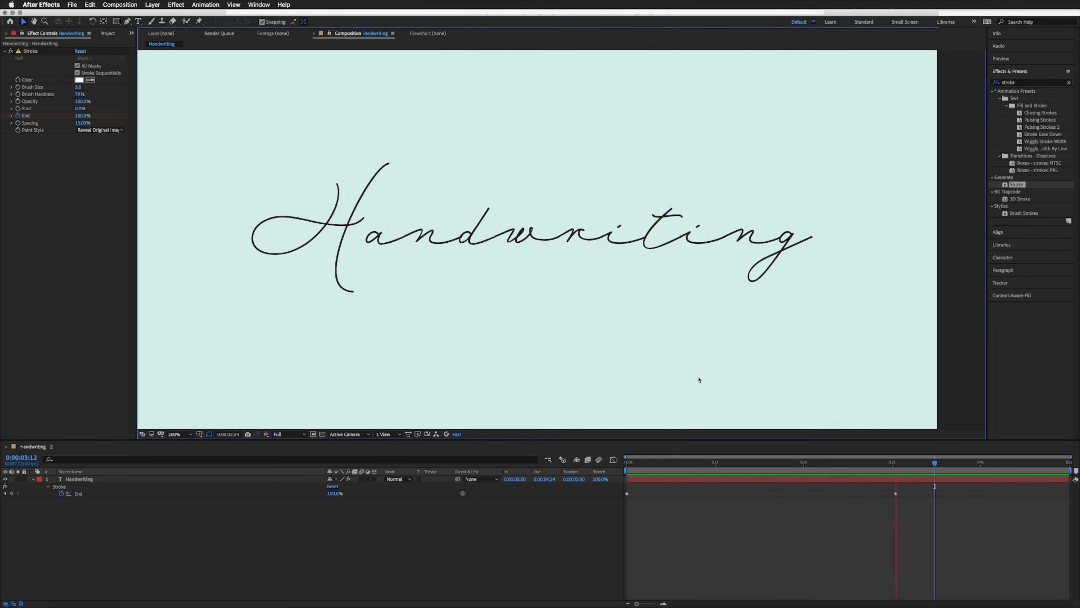
key("space")
- Apply Easy Ease In to the closing keyframe of the Stroke effect's End property
left_click(896, 494)
left_click_drag(880, 485, 901, 500)
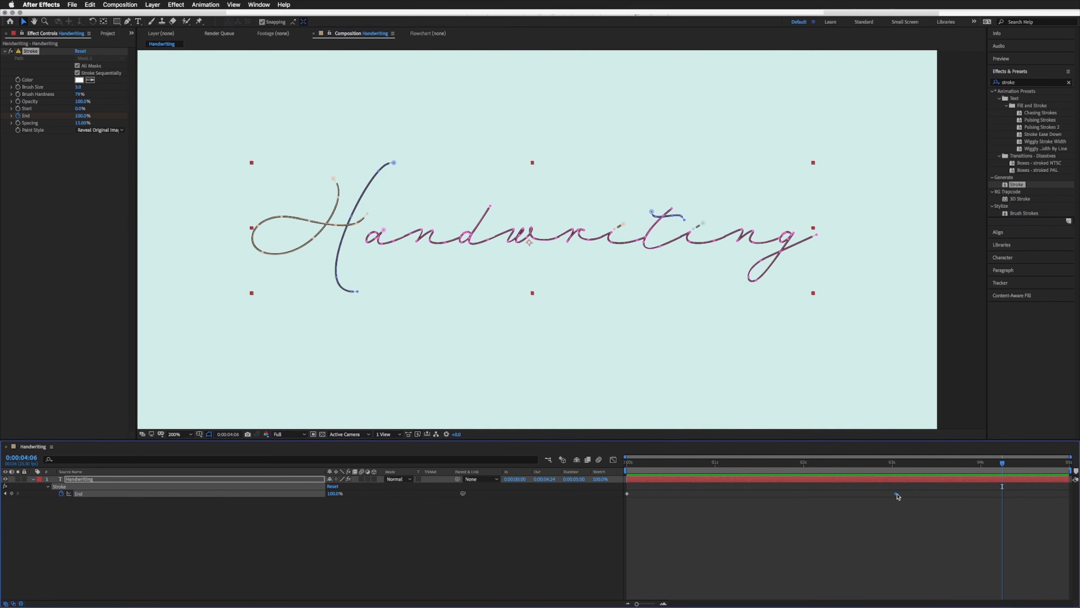
right_click(897, 494)
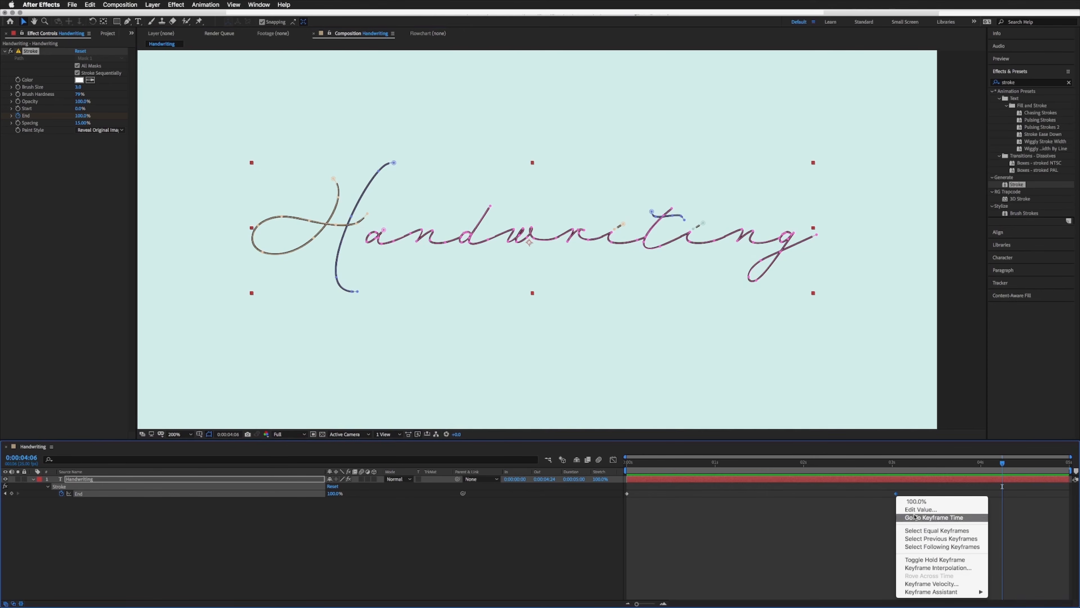
mouse_move(958, 592)
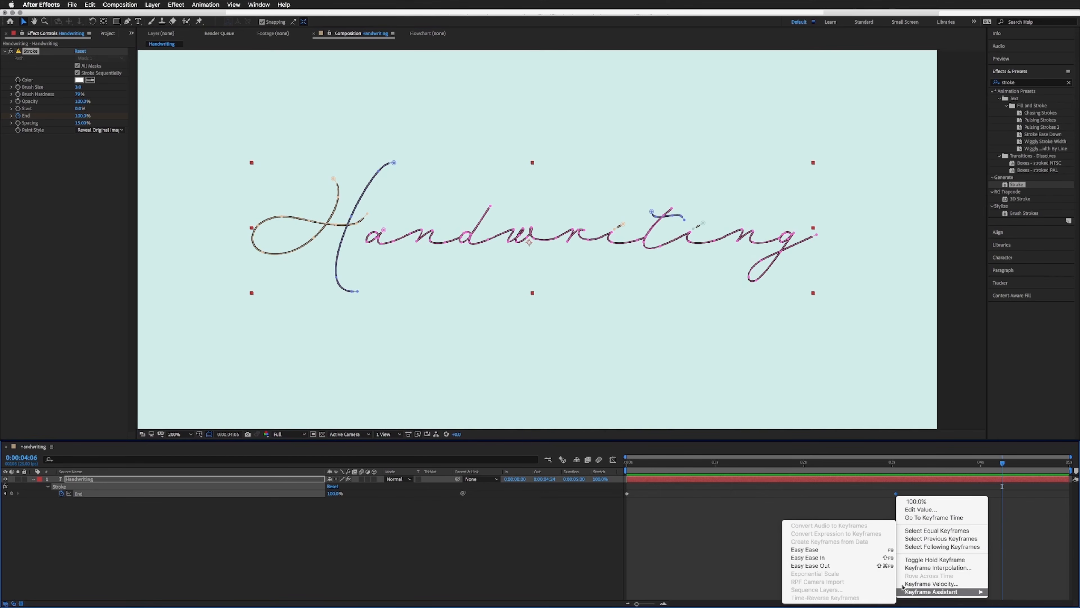
left_click(836, 559)
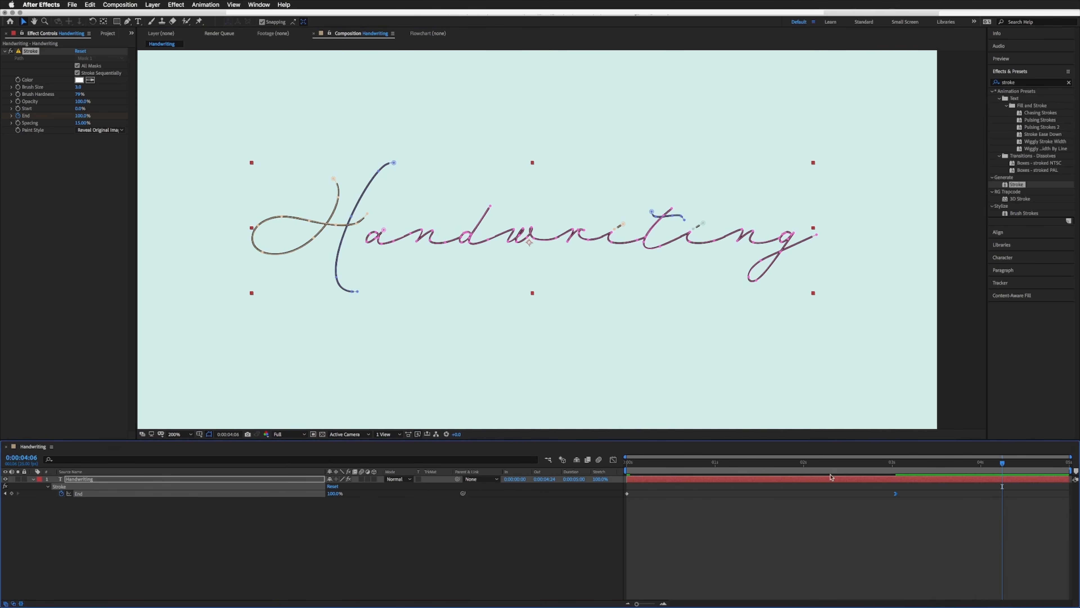
- Open the Graph Editor for the Stroke effect's End property with Edit Speed Graph as the graph type
left_click(613, 460)
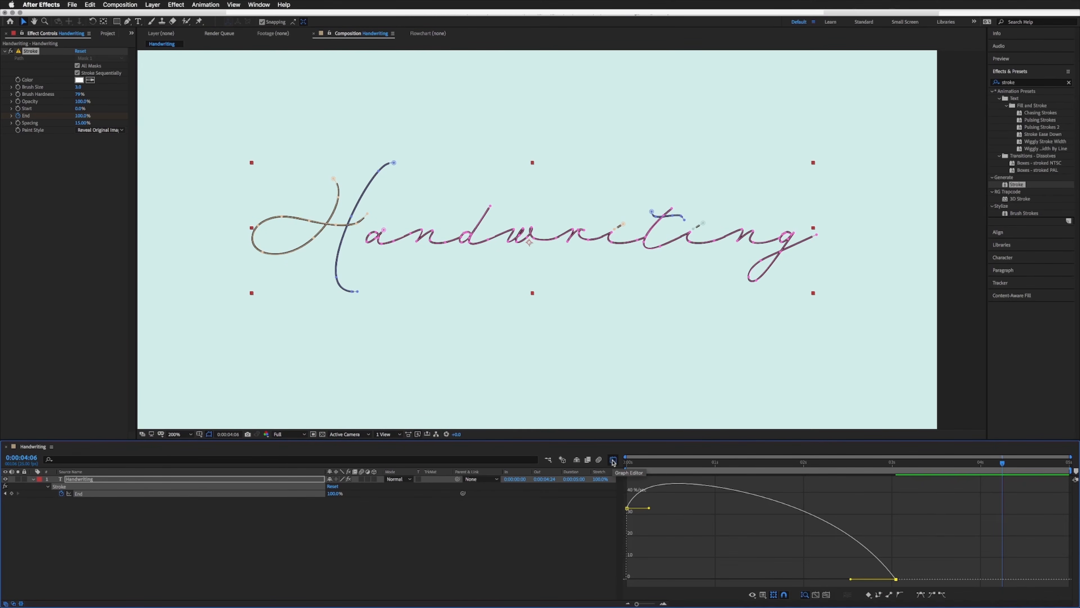
left_click(763, 595)
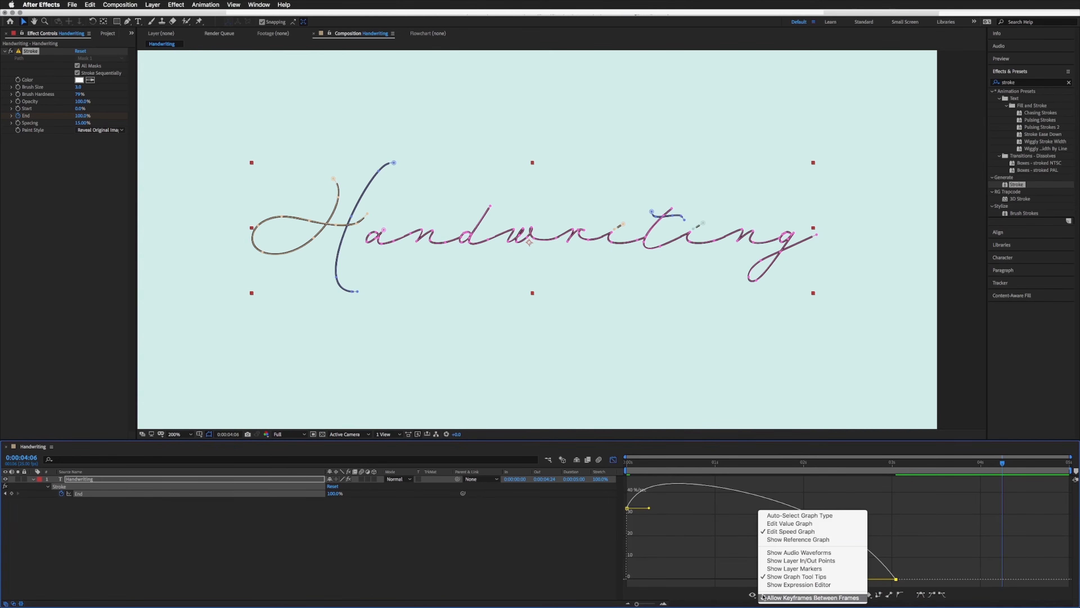
left_click(778, 532)
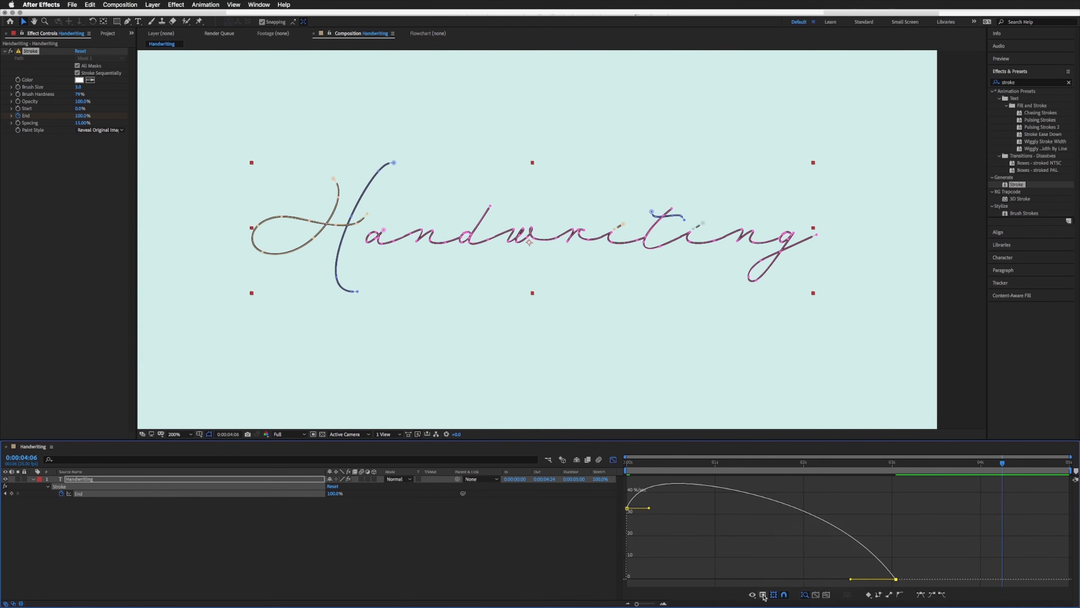
left_click(763, 595)
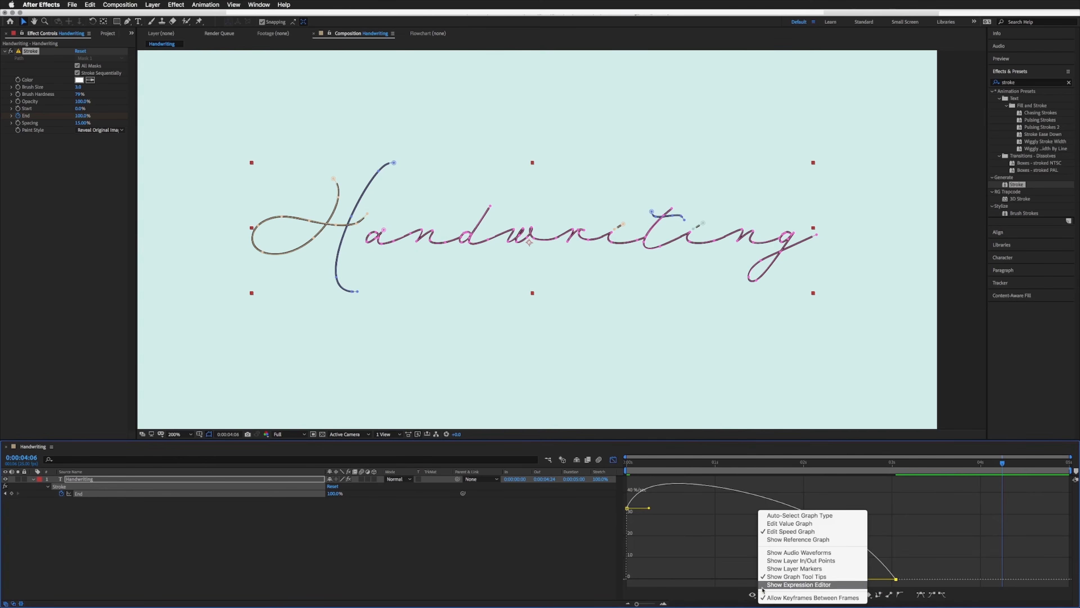
left_click(788, 532)
- Extend the closing End keyframe's ease handle back to about 1.7 seconds on the speed graph and preview the reveal
left_click_drag(851, 579, 776, 579)
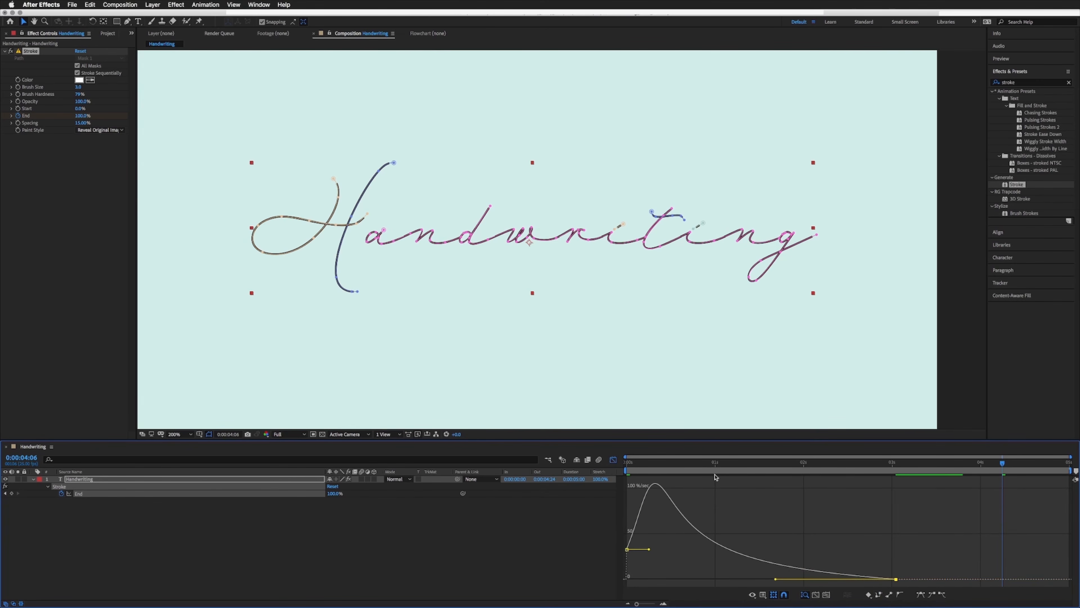
key("space")
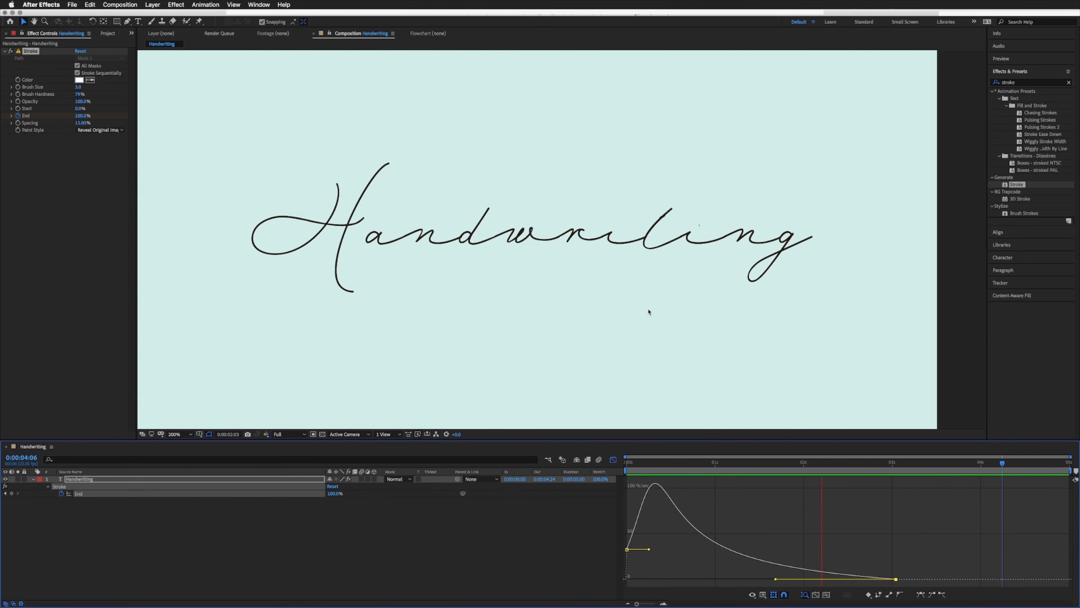
key("space")
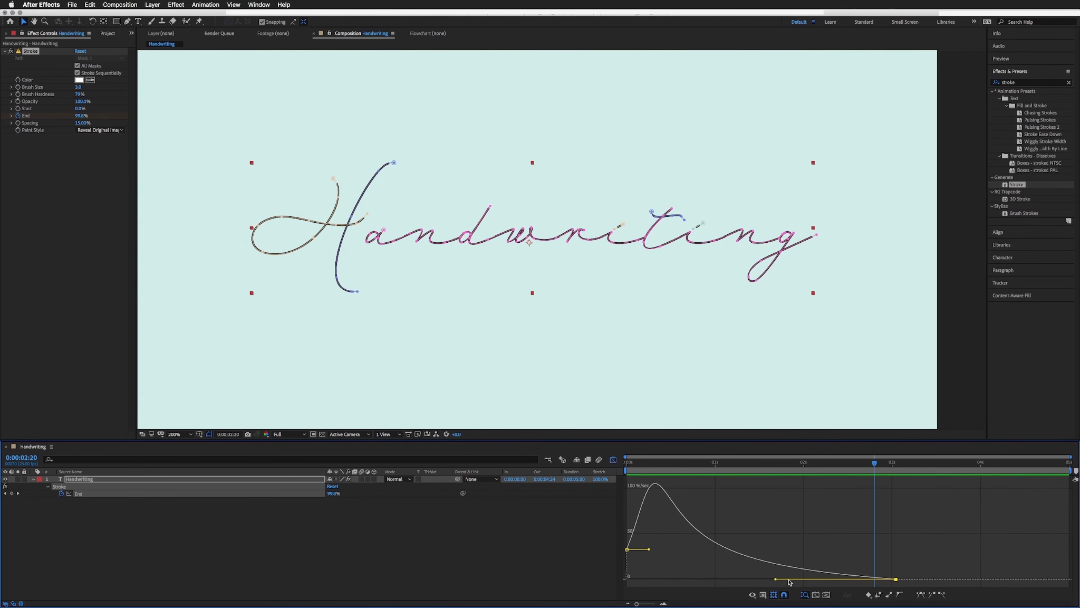
- Set the closing End keyframe's ease handle to about 2.1 seconds, slightly lengthen the opening keyframe's handle, and preview the reveal
left_click_drag(776, 579, 812, 579)
left_click_drag(650, 529, 656, 531)
key("space")
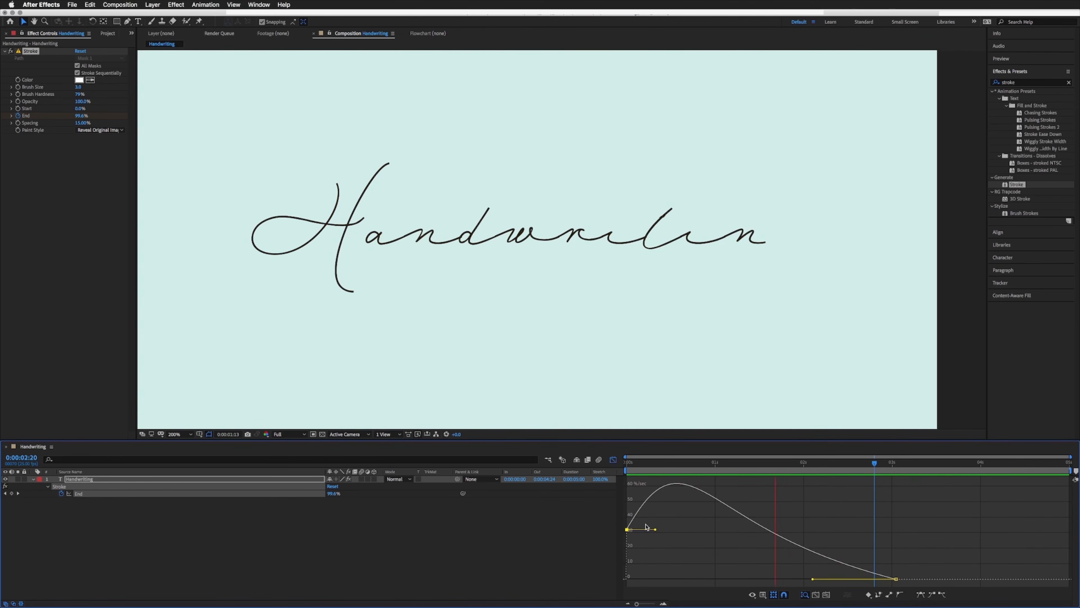
key("space")
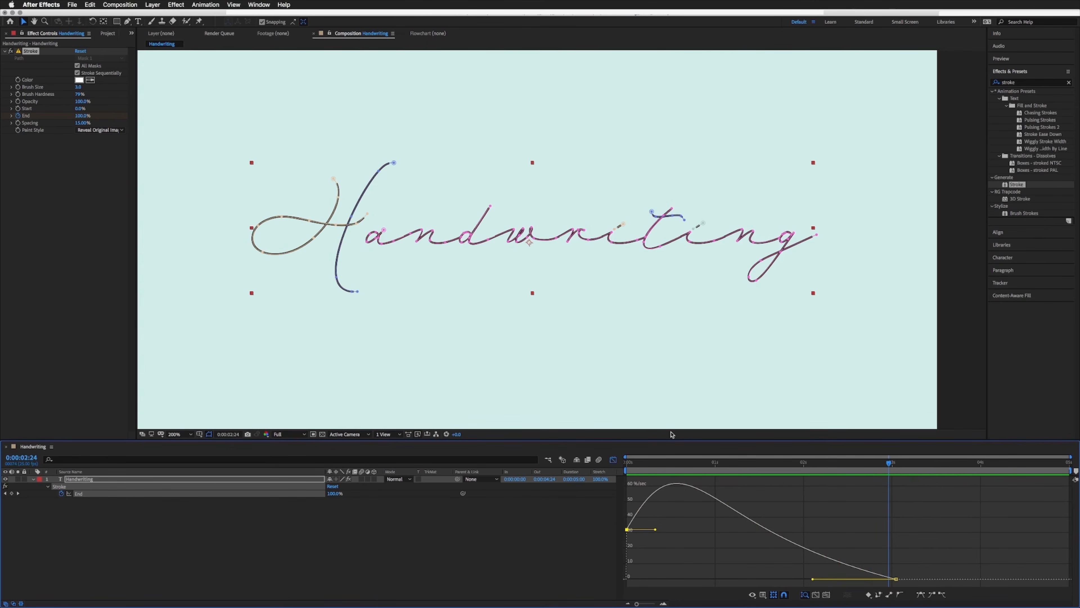
- Close the Graph Editor, move the closing End keyframe to about 3.7 seconds, preview the slower reveal and deselect the layer
left_click(613, 459)
left_click_drag(896, 493, 953, 497)
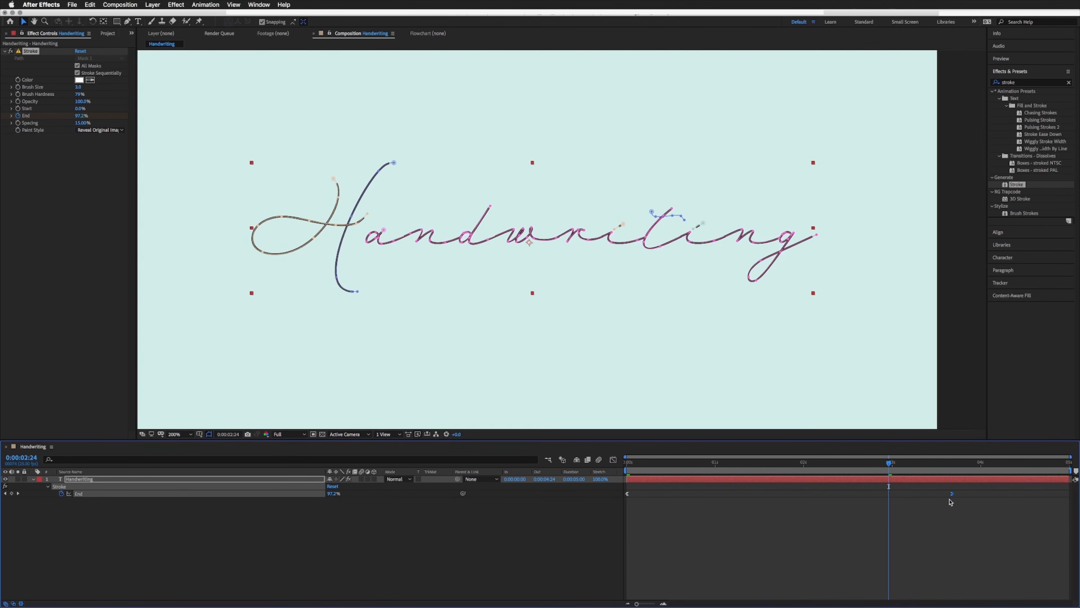
key("space")
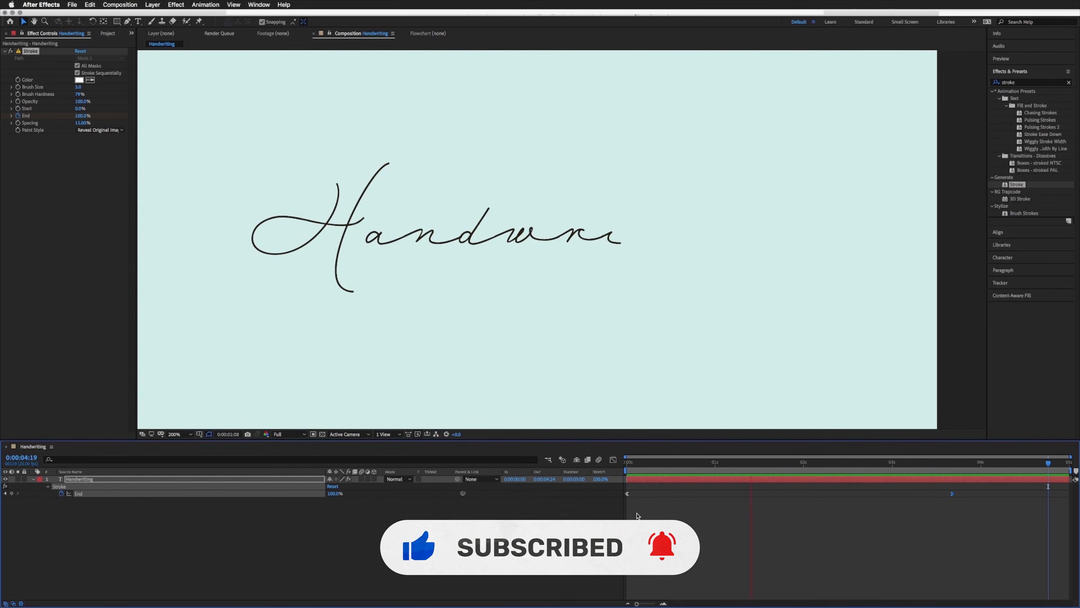
key("space")
left_click(178, 528)
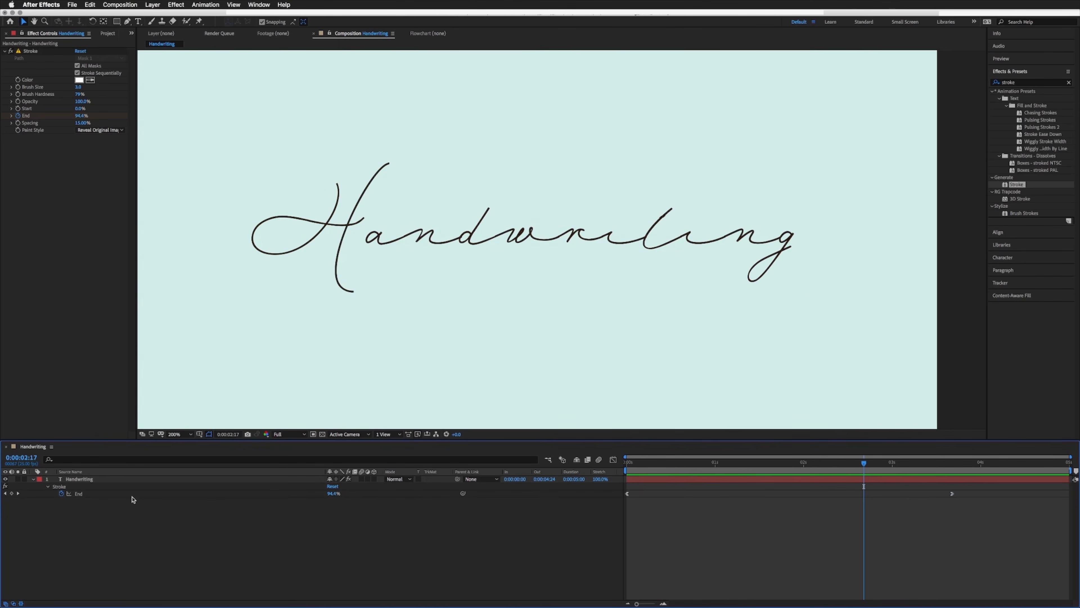